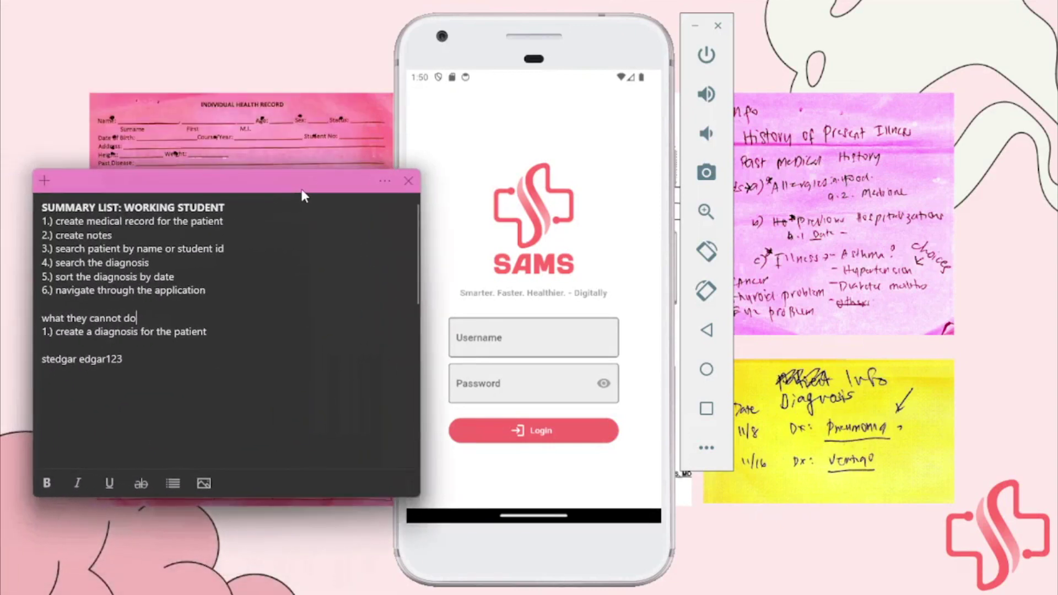
Highlight the diagnosis-search, date-sorting and navigation tasks in the sticky note, then move it off the login screen
{"action": "left_click_drag", "start_coordinate": [281, 193], "coordinate": [455, 196]}
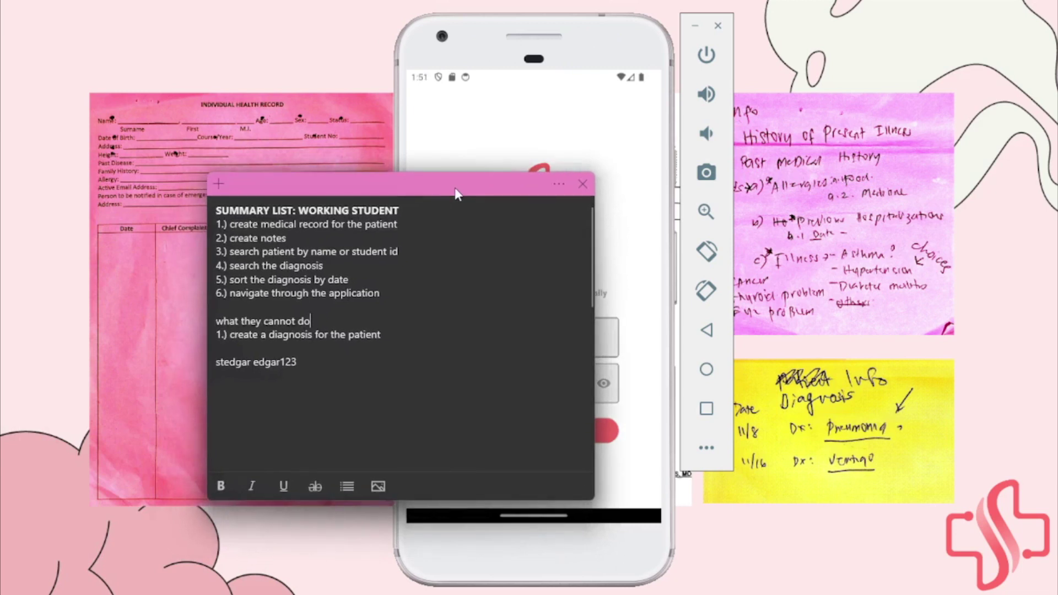
{"action": "left_click_drag", "start_coordinate": [381, 293], "coordinate": [220, 238]}
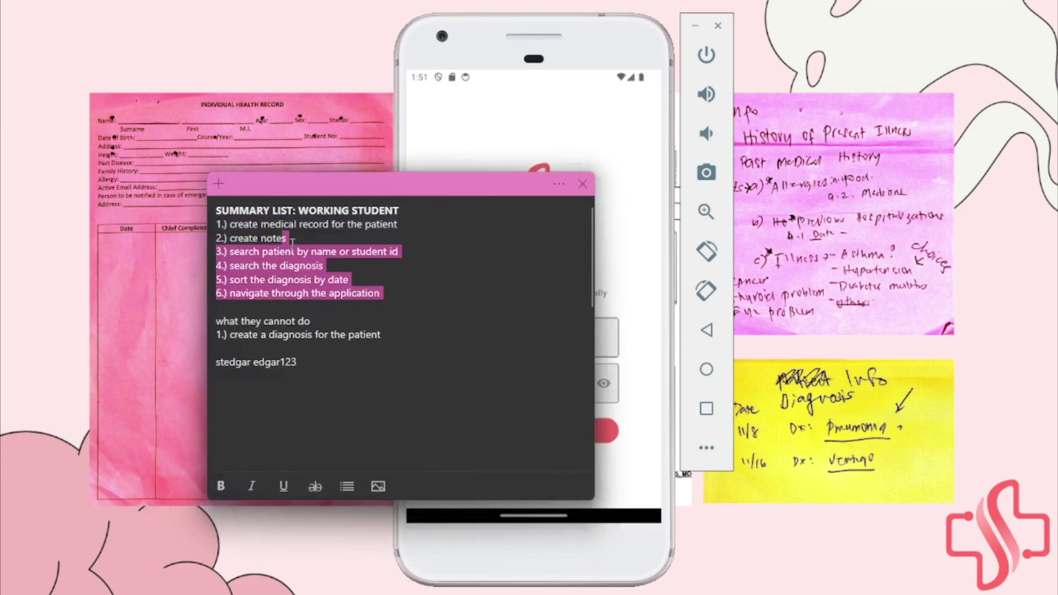
{"action": "left_click", "coordinate": [290, 241]}
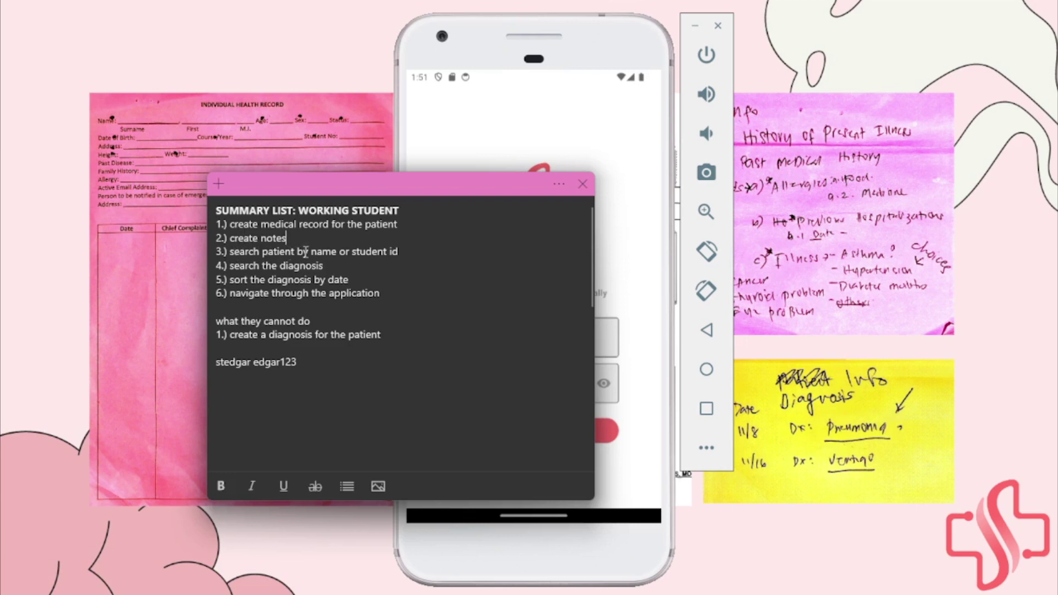
{"action": "left_click_drag", "start_coordinate": [325, 266], "coordinate": [245, 265]}
{"action": "left_click_drag", "start_coordinate": [349, 279], "coordinate": [274, 274]}
{"action": "left_click_drag", "start_coordinate": [392, 295], "coordinate": [231, 295]}
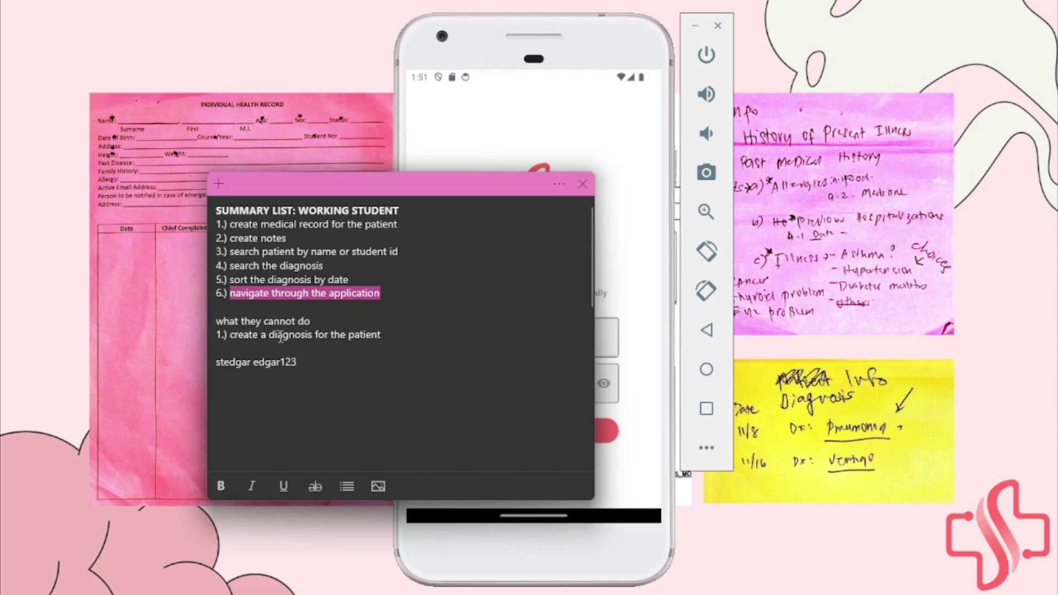
{"action": "left_click_drag", "start_coordinate": [371, 193], "coordinate": [33, 196]}
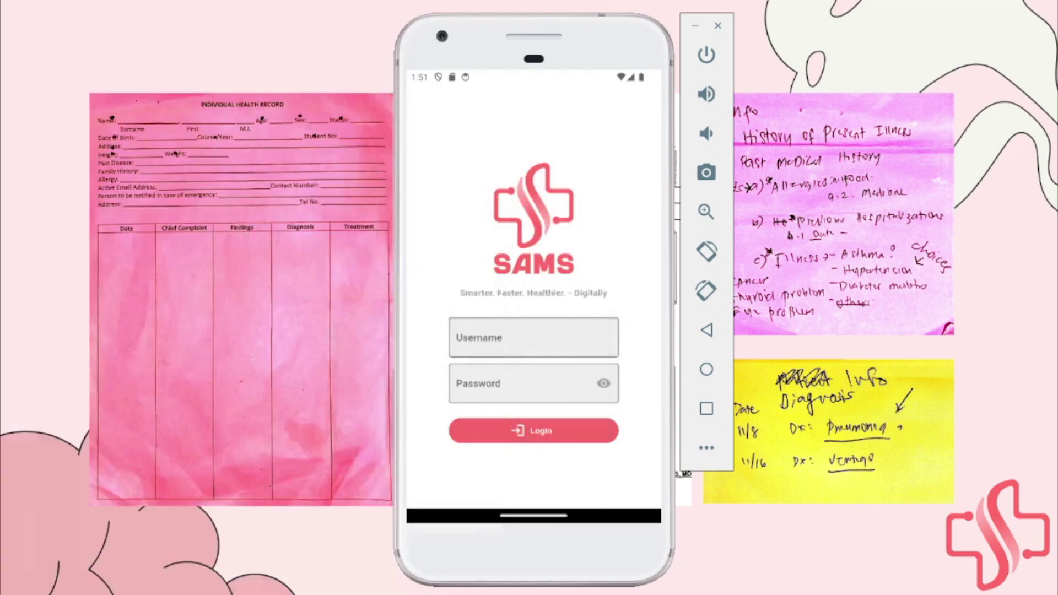
Log in to SAMS with the working student's username and password
{"action": "left_click", "coordinate": [484, 332]}
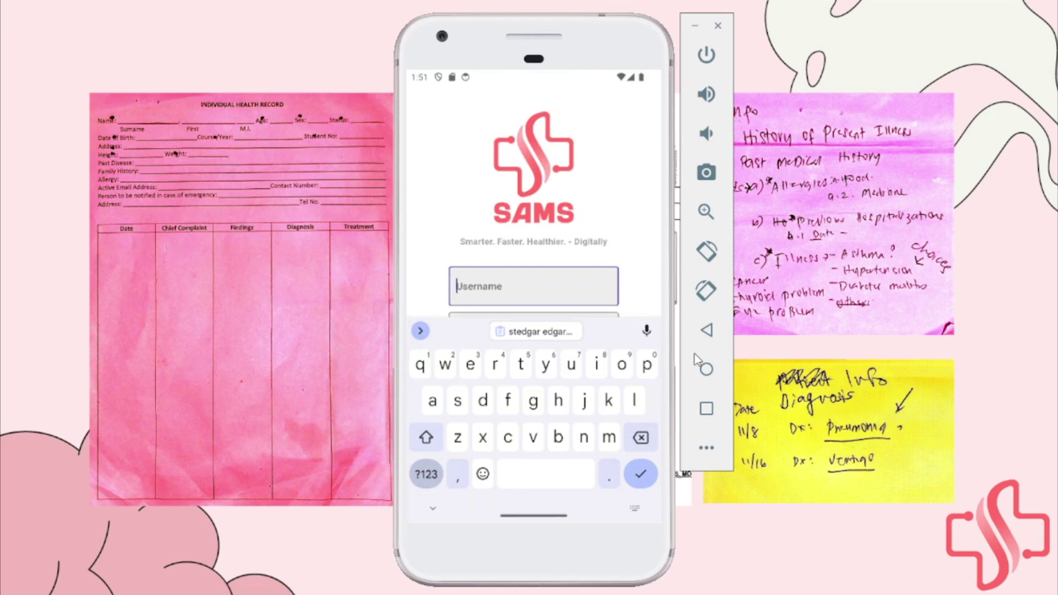
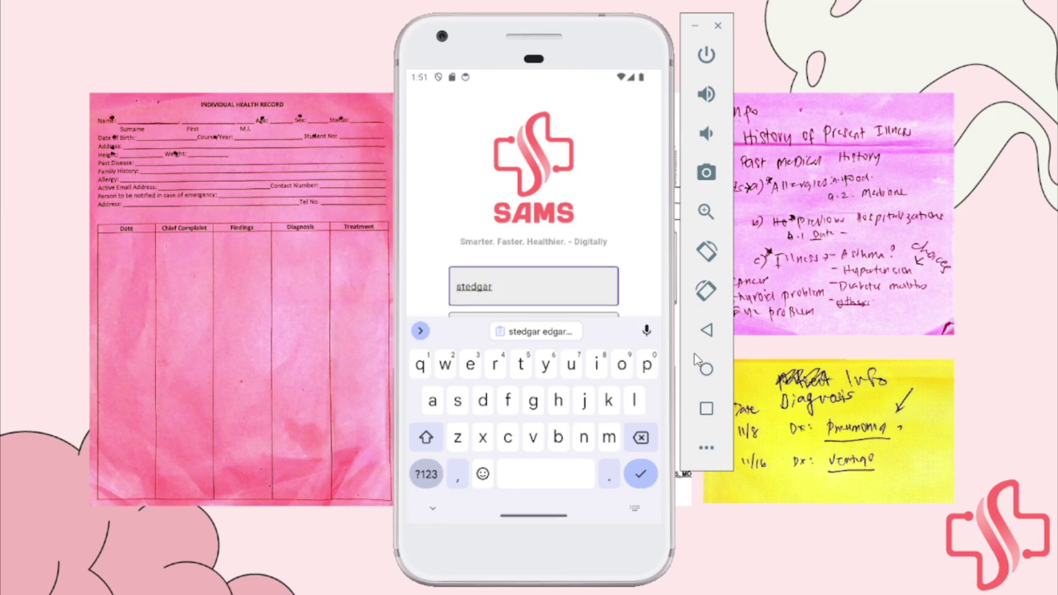
{"action": "key", "text": "Tab"}
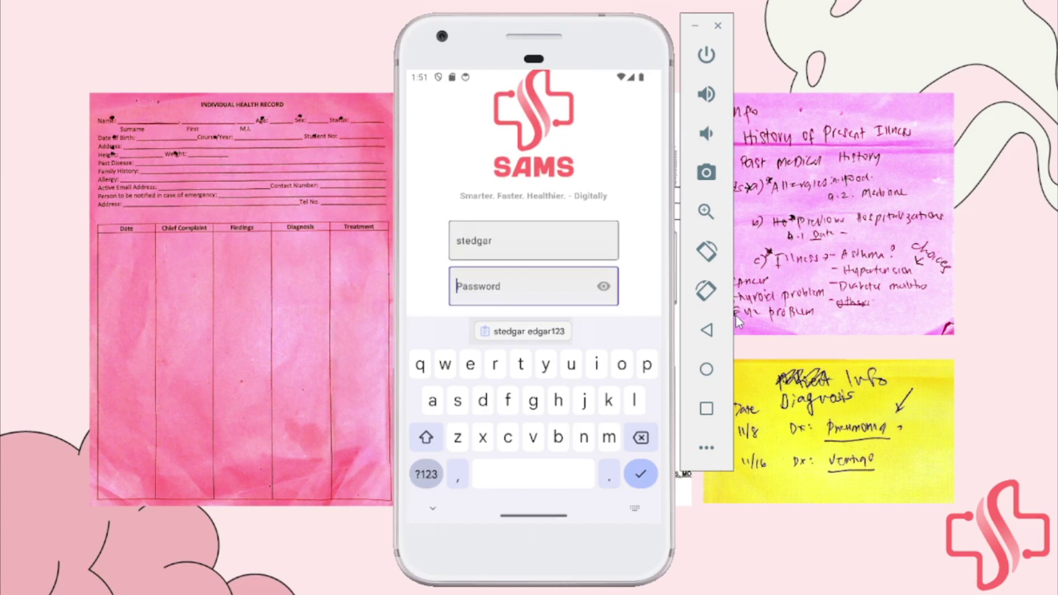
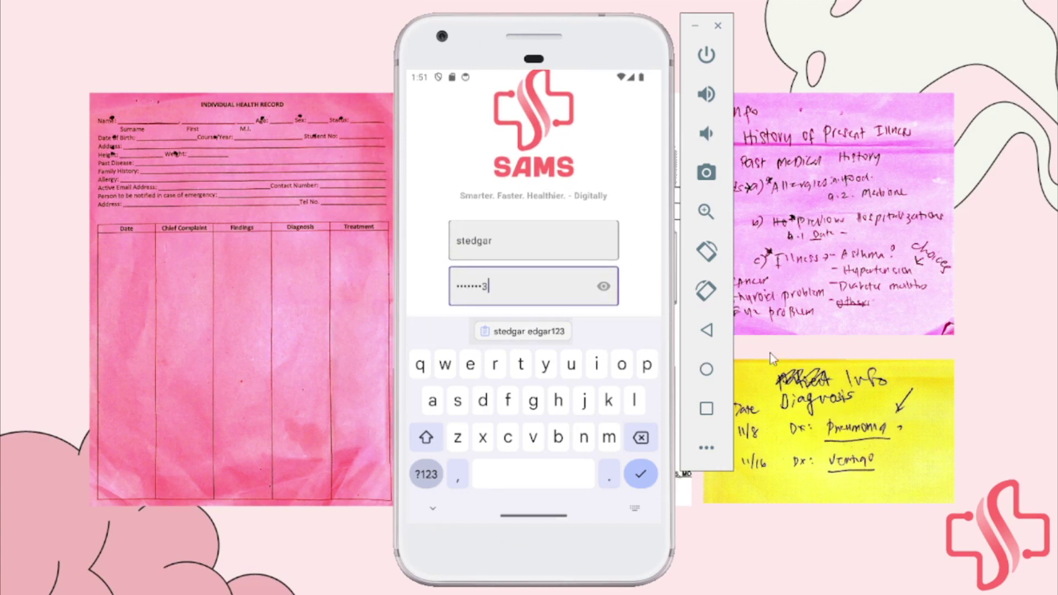
{"action": "left_click", "coordinate": [433, 507]}
{"action": "left_click", "coordinate": [533, 437]}
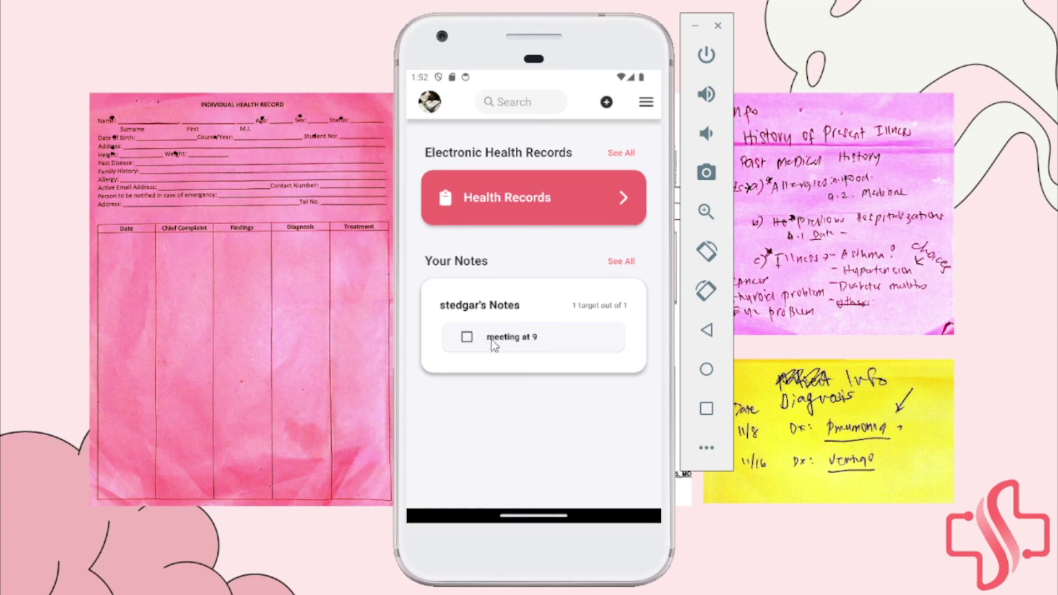
Open the Health Records list and show the Register Patient and Notes options
{"action": "left_click", "coordinate": [528, 199]}
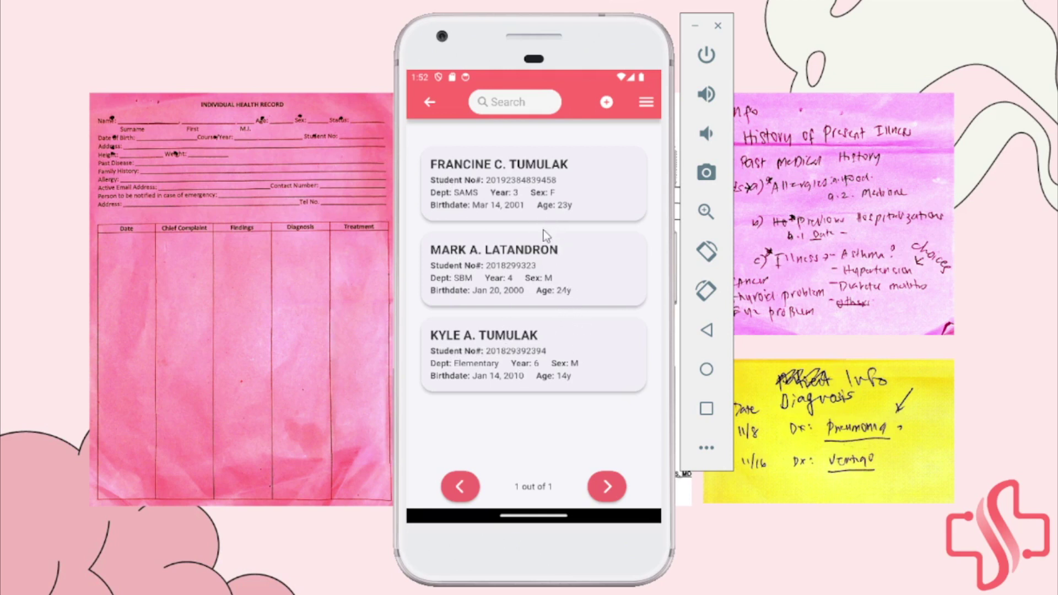
{"action": "left_click", "coordinate": [606, 110]}
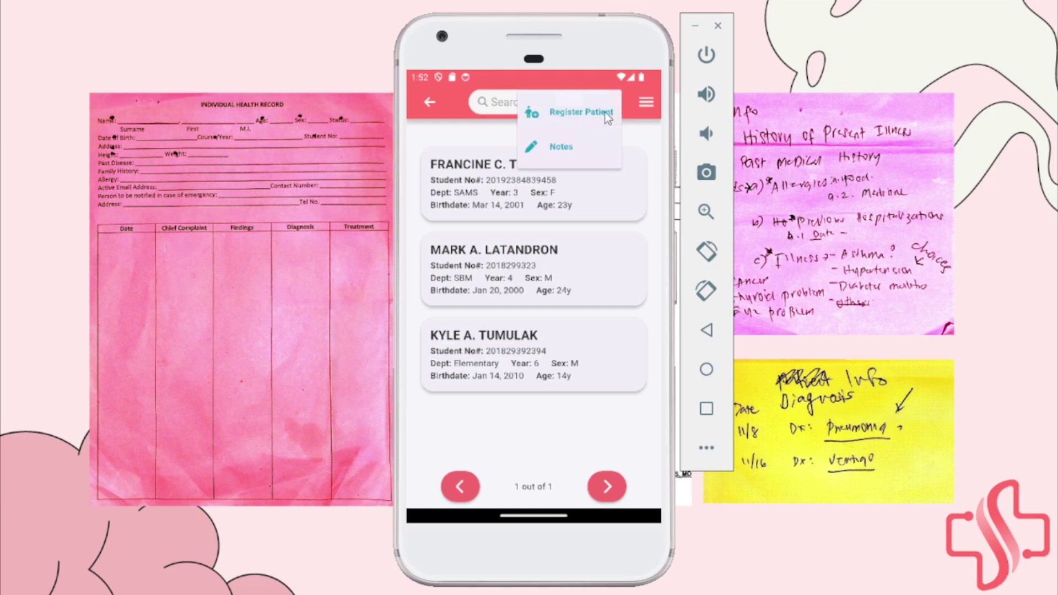
Start a new patient registration and enter the patient's surname, first name and middle initial
{"action": "left_click", "coordinate": [572, 113]}
{"action": "left_click", "coordinate": [477, 225]}
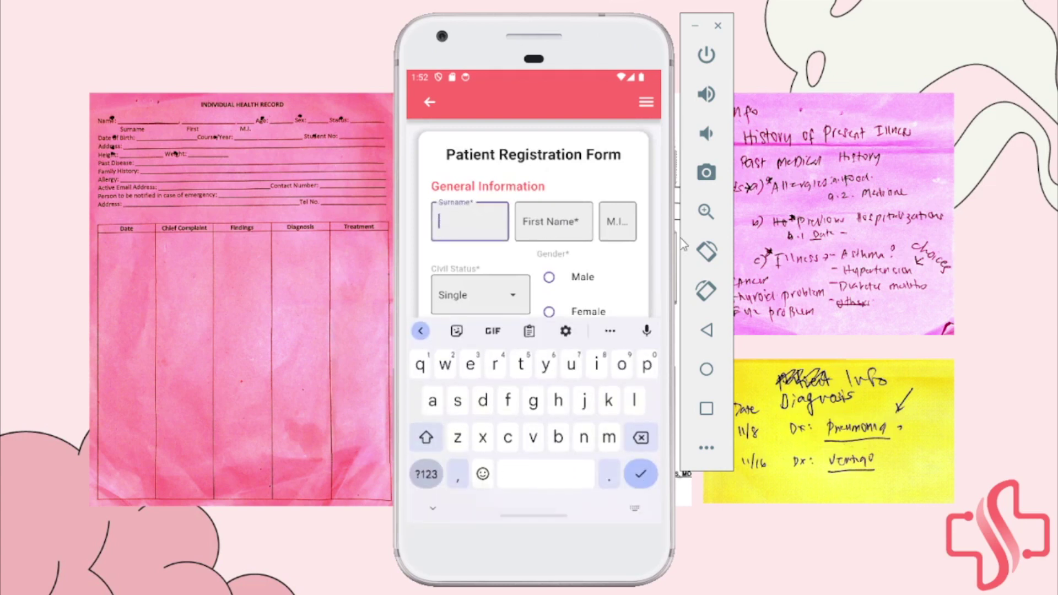
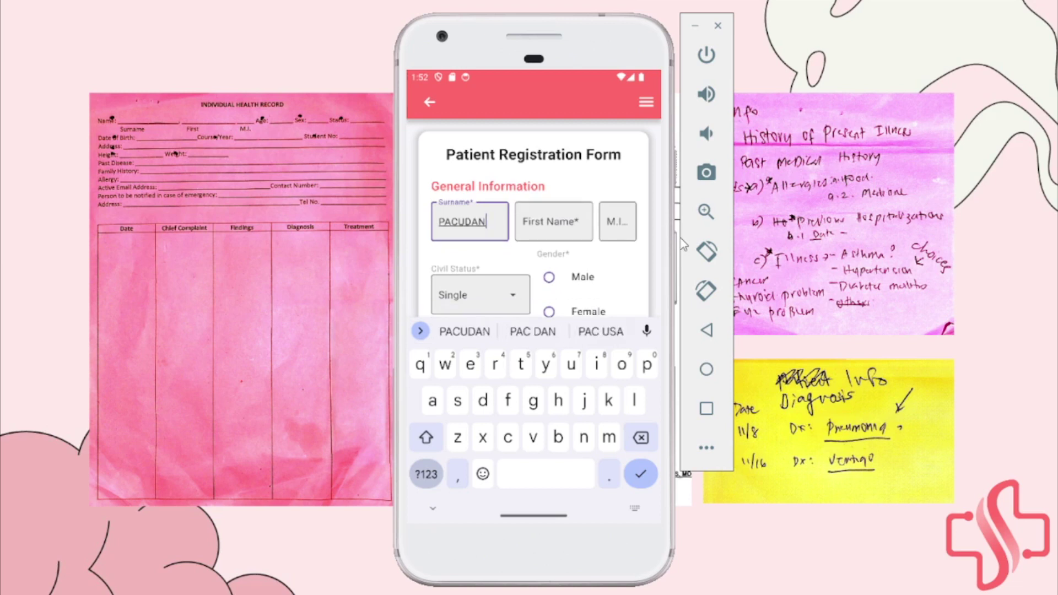
{"action": "left_click", "coordinate": [533, 221]}
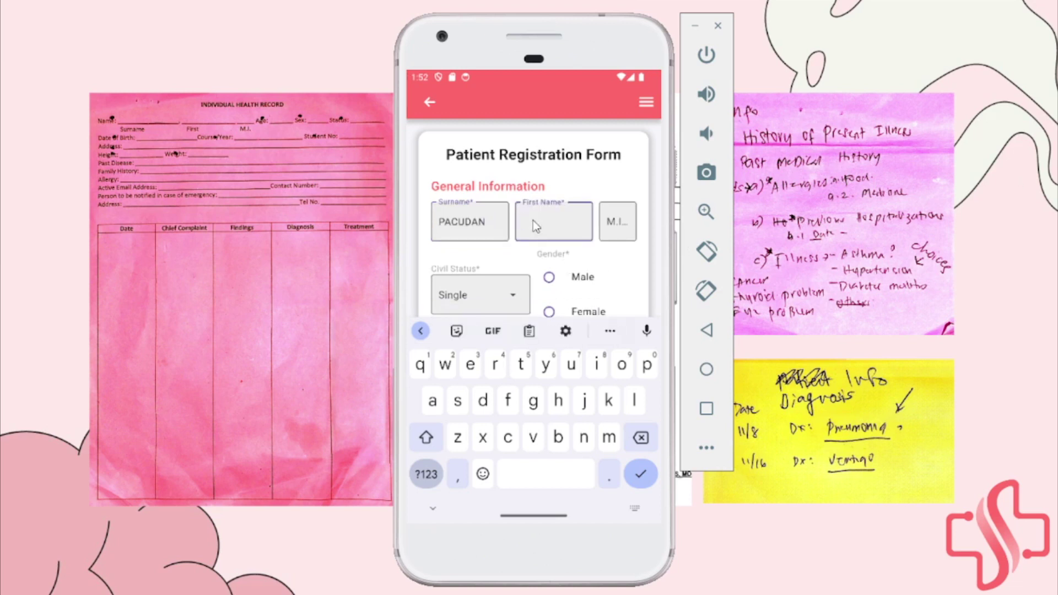
{"action": "key", "text": "Tab"}
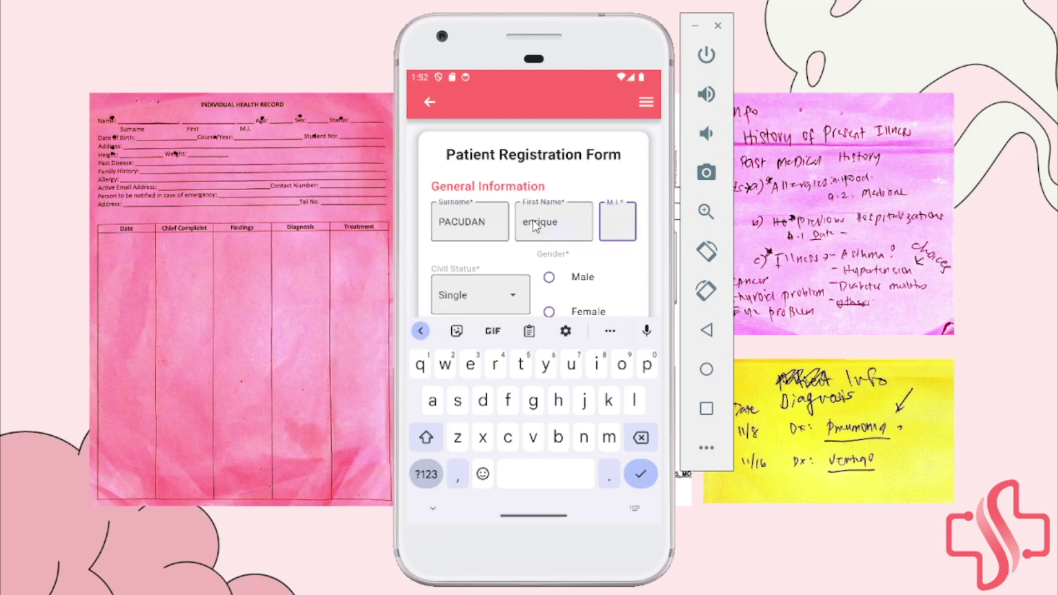
{"action": "type", "text": "m"}
Keep the civil status as Single and dismiss the keyboard
{"action": "scroll", "coordinate": [583, 252], "scroll_direction": "down", "scroll_amount": 1}
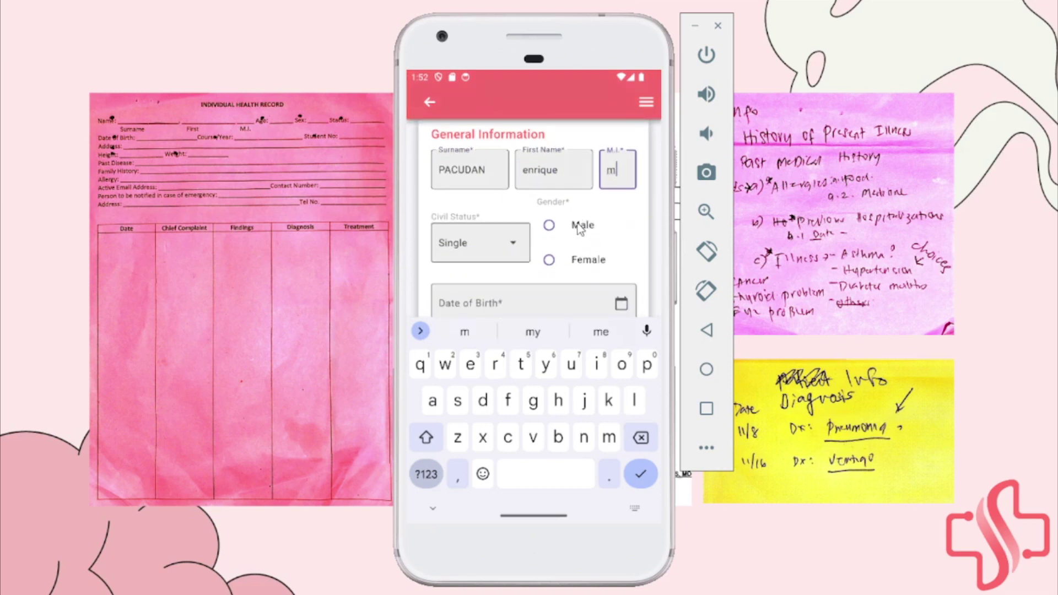
{"action": "scroll", "coordinate": [563, 266], "scroll_direction": "down", "scroll_amount": 1}
{"action": "left_click", "coordinate": [510, 204]}
{"action": "scroll", "coordinate": [510, 207], "scroll_direction": "down", "scroll_amount": 1}
{"action": "left_click", "coordinate": [511, 168]}
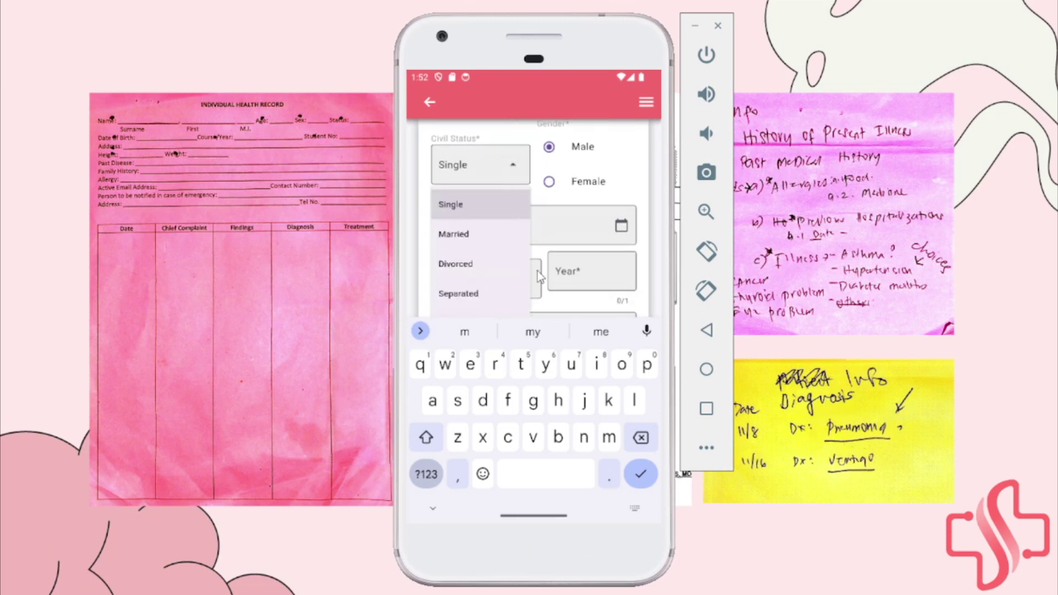
{"action": "scroll", "coordinate": [535, 270], "scroll_direction": "down", "scroll_amount": 1}
{"action": "left_click", "coordinate": [512, 133]}
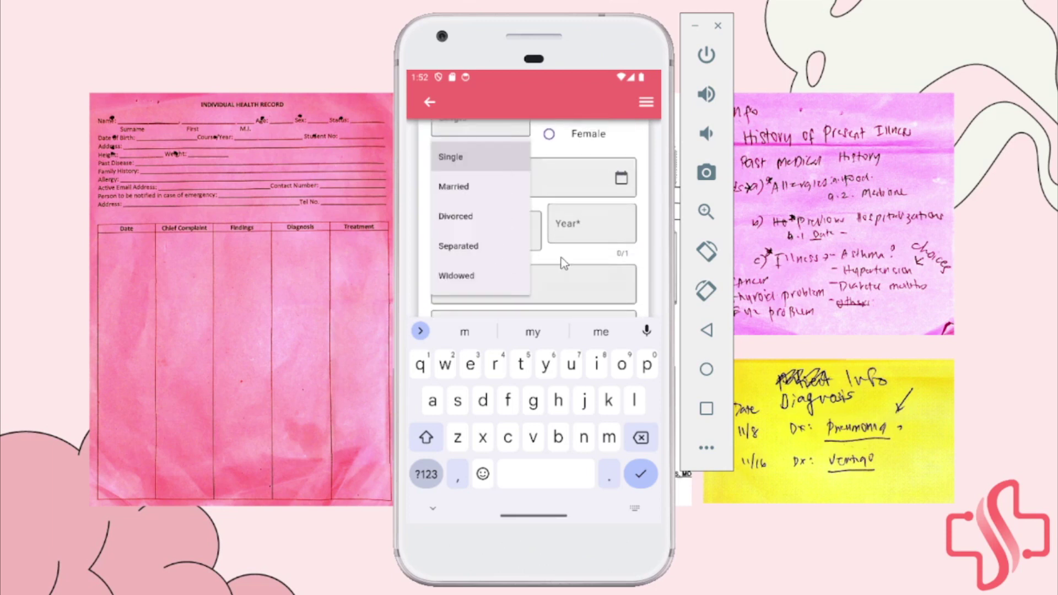
{"action": "left_click", "coordinate": [546, 293]}
{"action": "scroll", "coordinate": [504, 211], "scroll_direction": "up", "scroll_amount": 2}
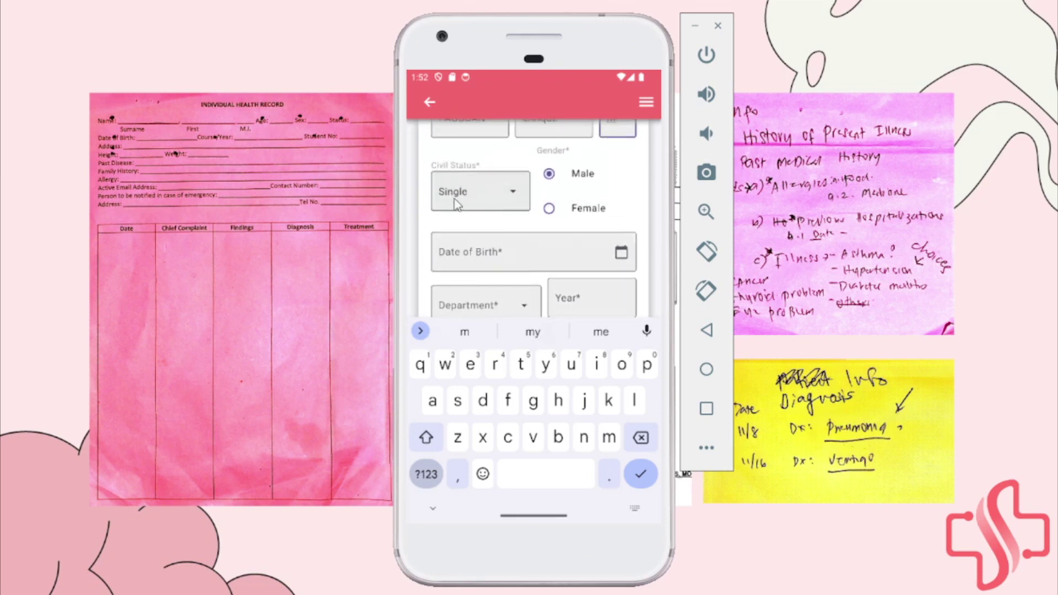
{"action": "scroll", "coordinate": [489, 198], "scroll_direction": "up", "scroll_amount": 1}
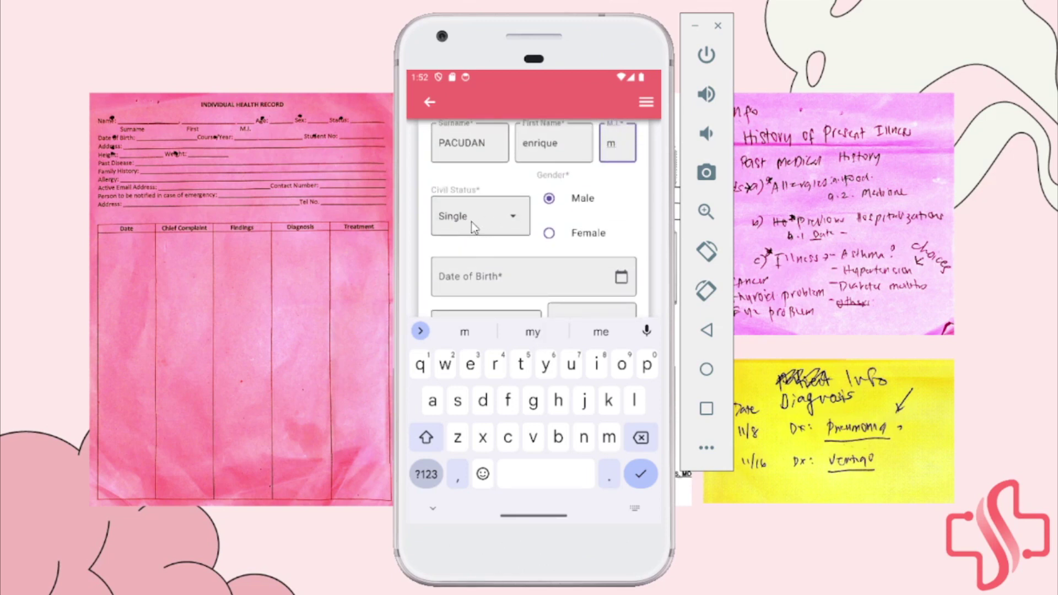
{"action": "left_click", "coordinate": [433, 508]}
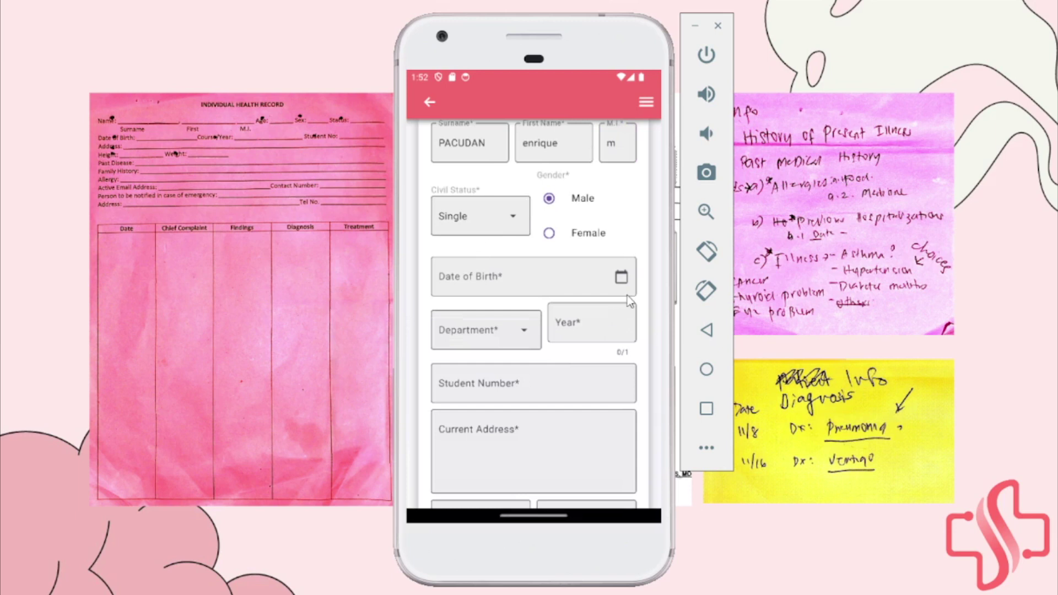
Set the patient's date of birth to Sep 21, 2001
{"action": "left_click", "coordinate": [621, 276]}
{"action": "left_click", "coordinate": [484, 227]}
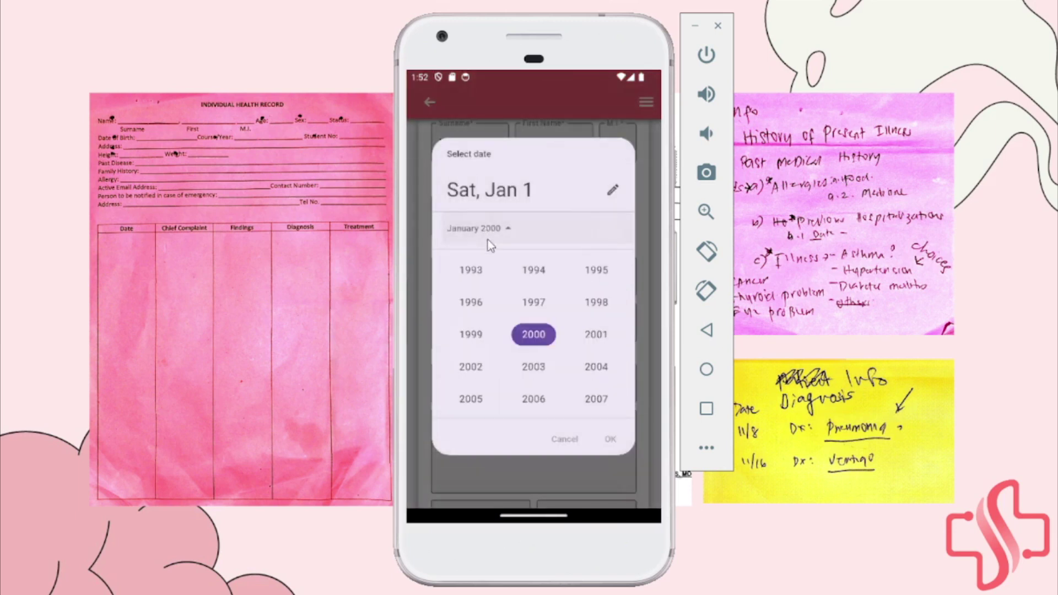
{"action": "left_click", "coordinate": [591, 337]}
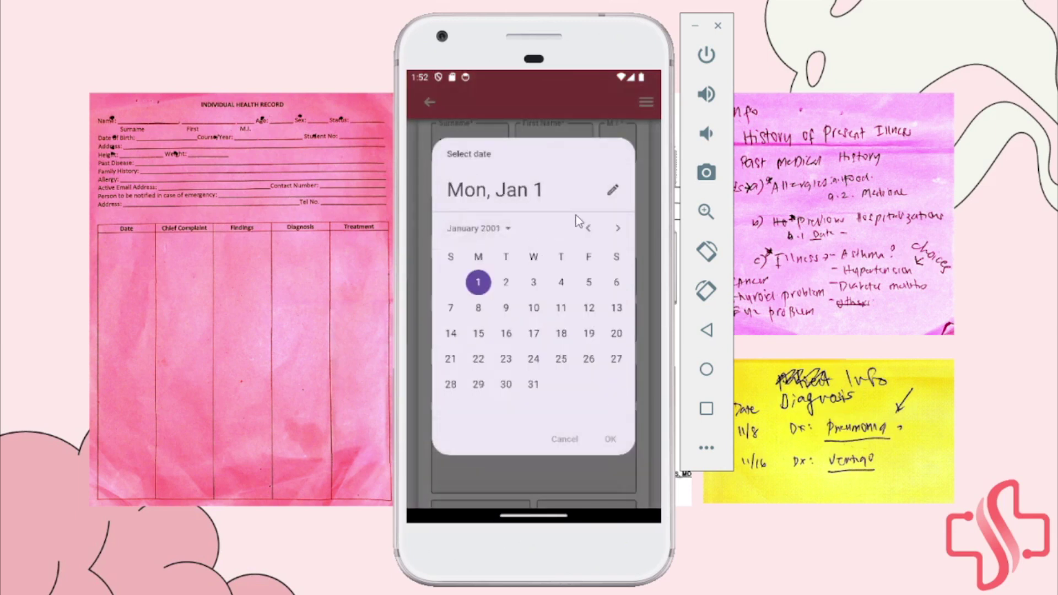
{"action": "left_click", "coordinate": [618, 231]}
{"action": "left_click", "coordinate": [618, 232]}
{"action": "left_click", "coordinate": [618, 232]}
{"action": "left_click", "coordinate": [618, 231]}
{"action": "left_click", "coordinate": [618, 231]}
{"action": "left_click", "coordinate": [618, 231]}
{"action": "left_click", "coordinate": [618, 232]}
{"action": "left_click", "coordinate": [618, 231]}
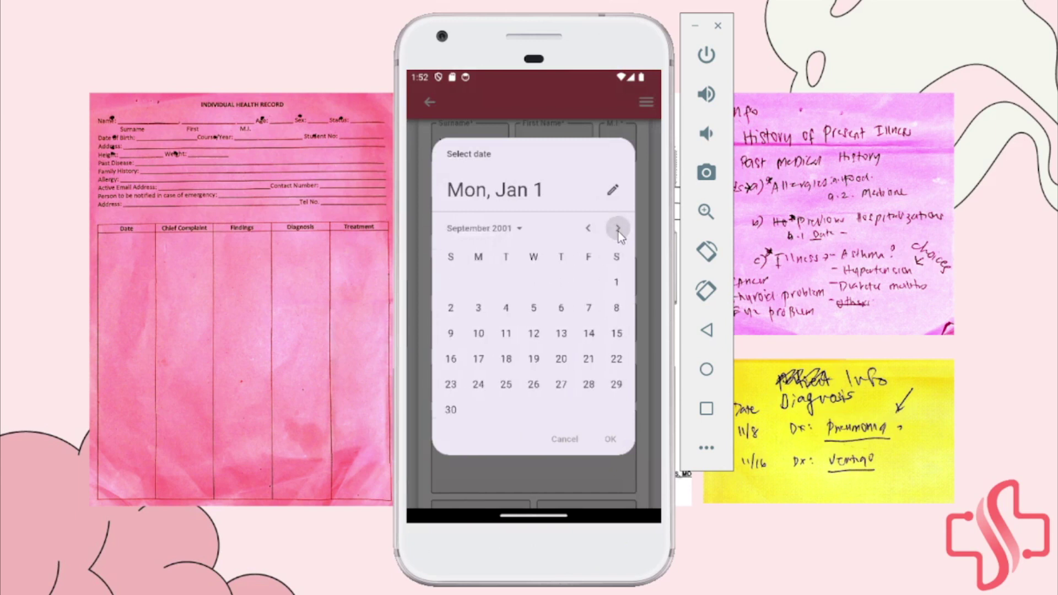
{"action": "left_click", "coordinate": [588, 359]}
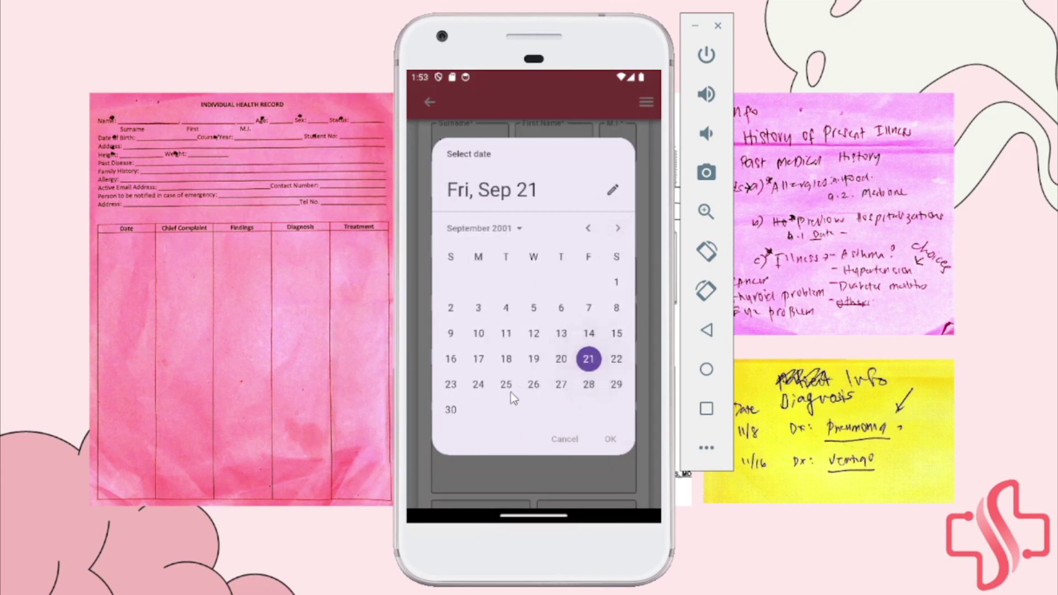
{"action": "left_click", "coordinate": [609, 439]}
Set the department to SCS and the year level to 4
{"action": "left_click", "coordinate": [512, 328]}
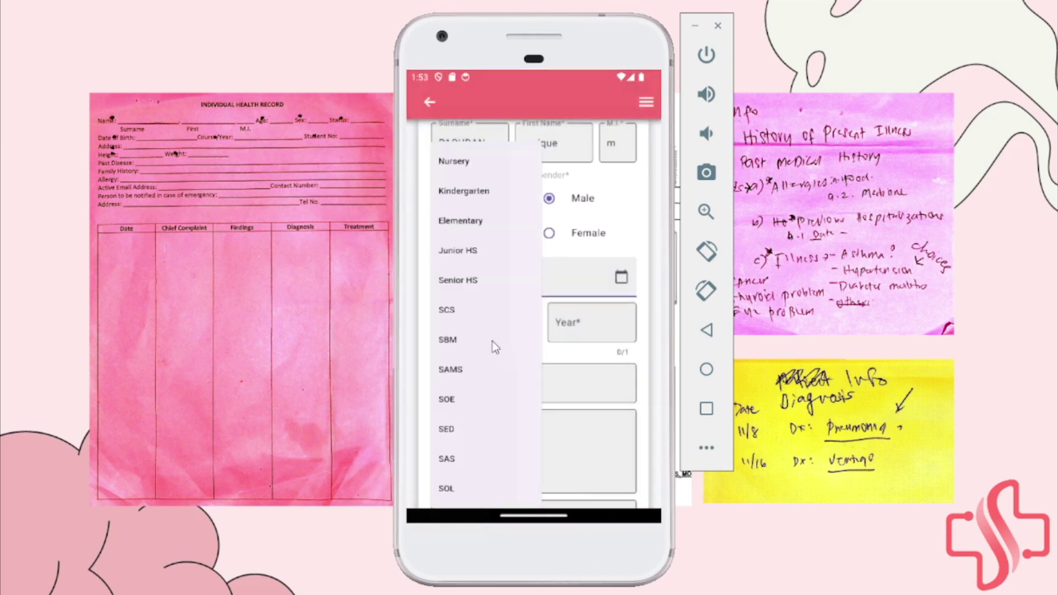
{"action": "left_click", "coordinate": [457, 306]}
{"action": "scroll", "coordinate": [529, 311], "scroll_direction": "down", "scroll_amount": 1}
{"action": "left_click", "coordinate": [588, 305]}
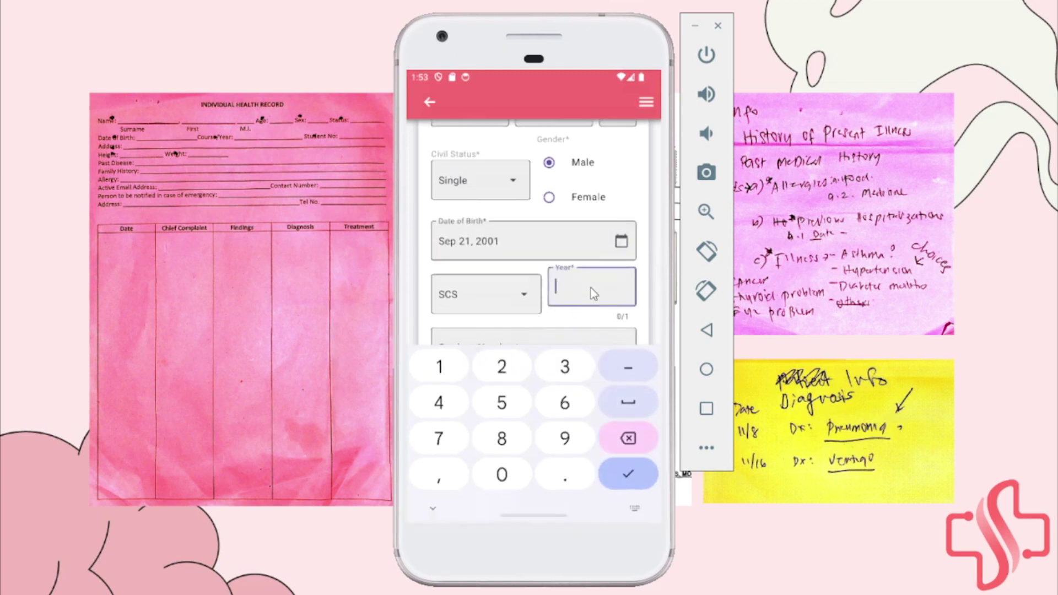
{"action": "type", "text": "4"}
Enter the patient's student number and current address
{"action": "scroll", "coordinate": [592, 316], "scroll_direction": "down", "scroll_amount": 2}
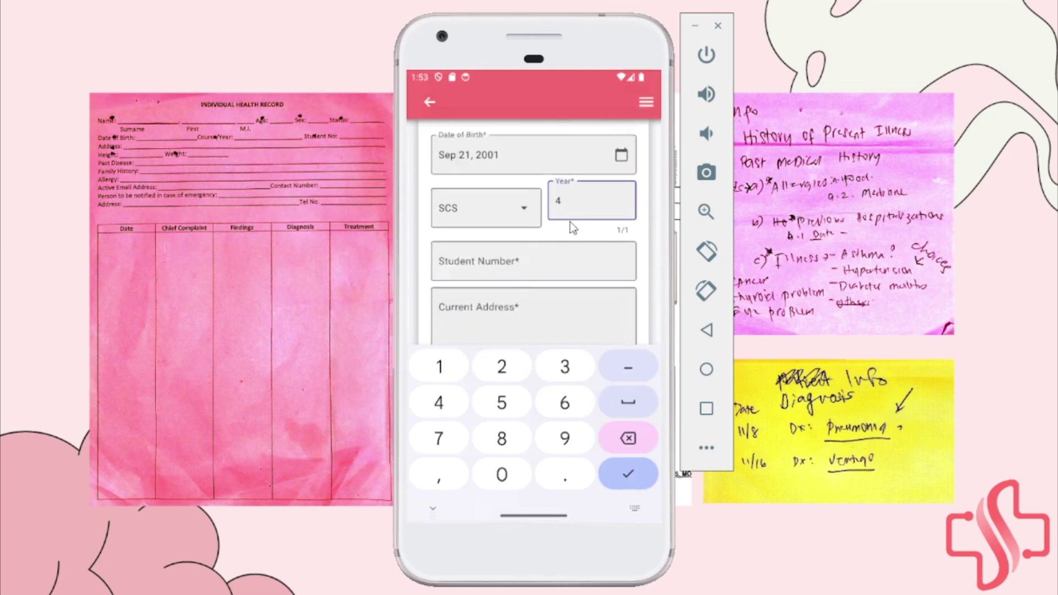
{"action": "left_click", "coordinate": [523, 267]}
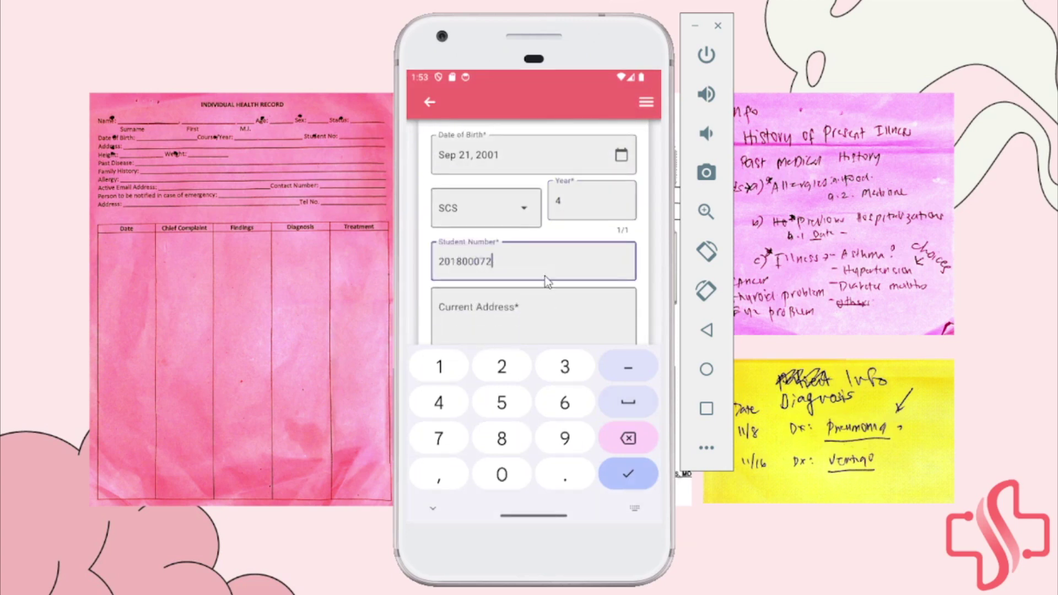
{"action": "scroll", "coordinate": [545, 276], "scroll_direction": "down", "scroll_amount": 2}
{"action": "left_click", "coordinate": [533, 230]}
{"action": "type", "text": "Lipata, Min"}
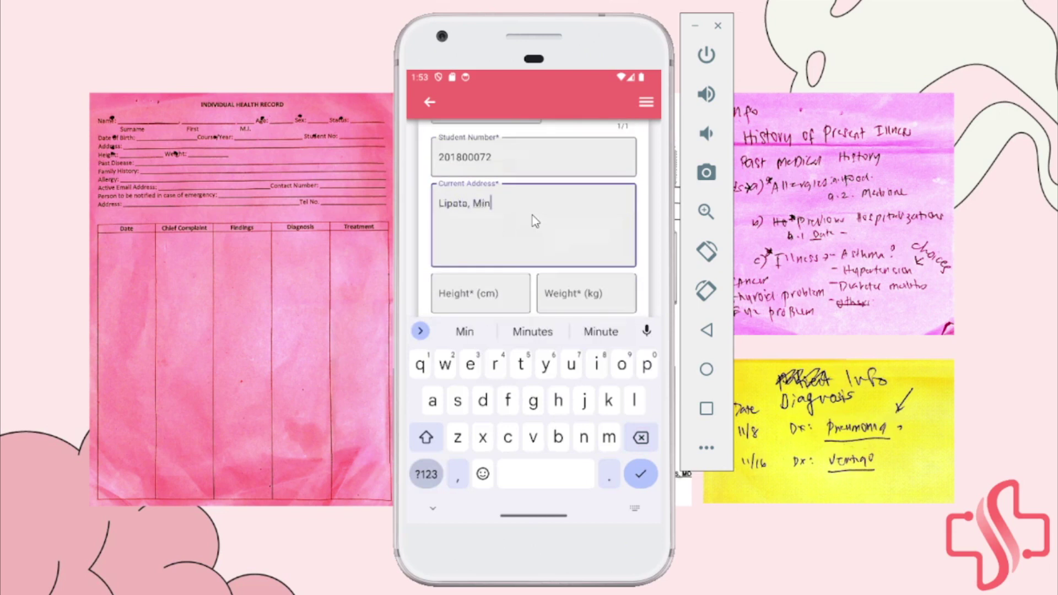
{"action": "type", "text": "glanilla, Cebu"}
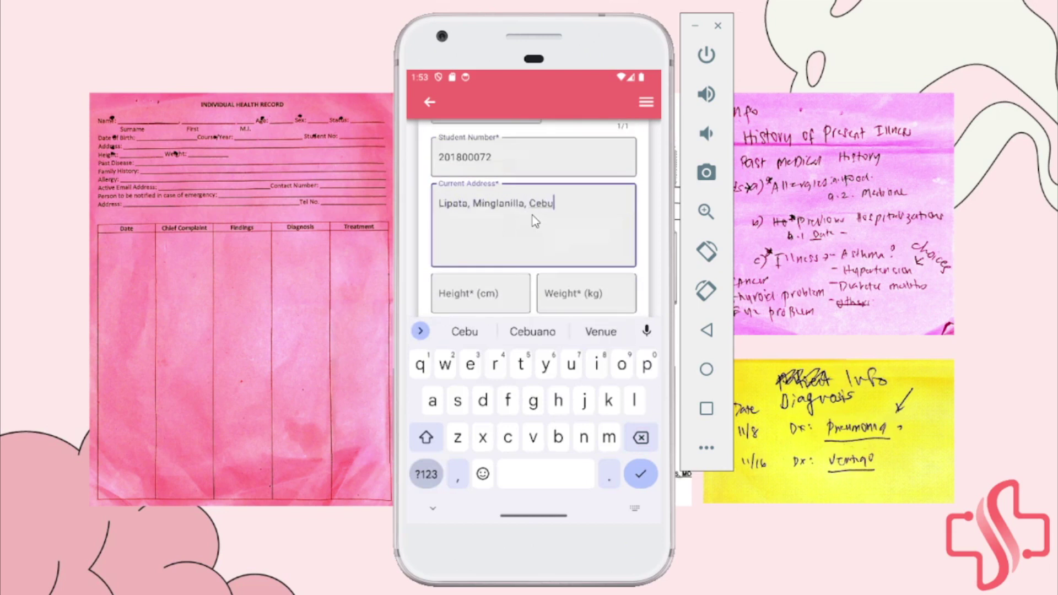
Enter height 175 cm and weight 70 kg
{"action": "left_click", "coordinate": [511, 283]}
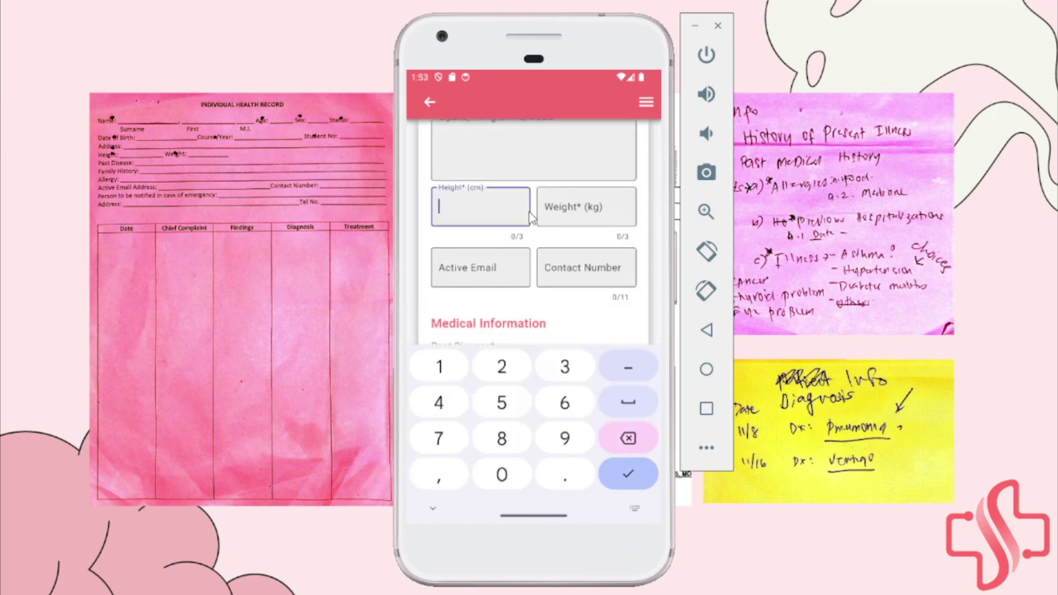
{"action": "type", "text": "175"}
{"action": "left_click", "coordinate": [608, 209]}
{"action": "type", "text": "70"}
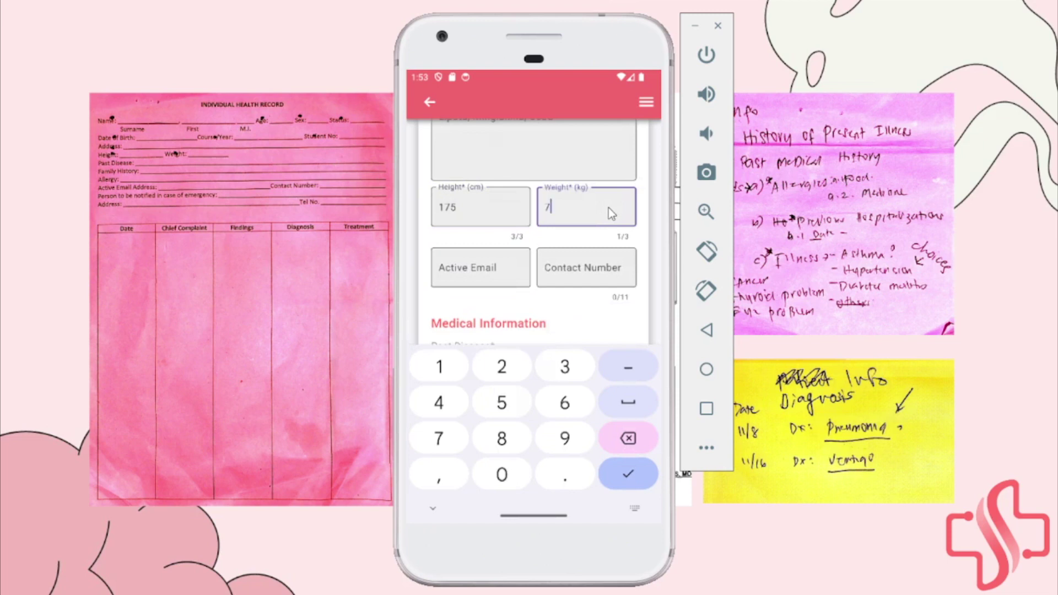
{"action": "left_click", "coordinate": [491, 276]}
{"action": "left_click", "coordinate": [587, 263]}
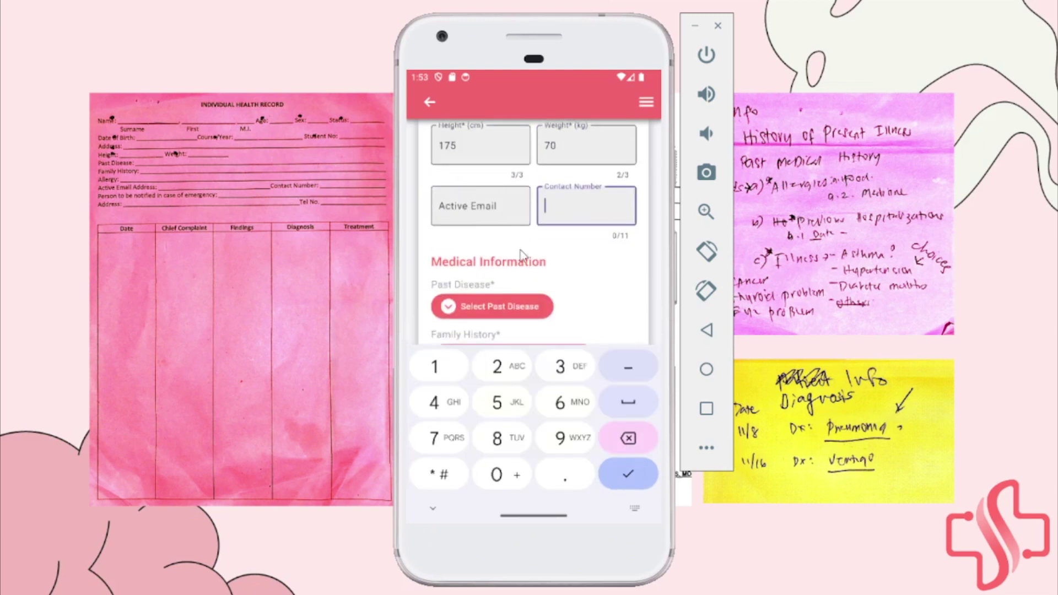
Enter the patient's contact number and close the keypad to reach Medical Information
{"action": "left_click", "coordinate": [433, 507]}
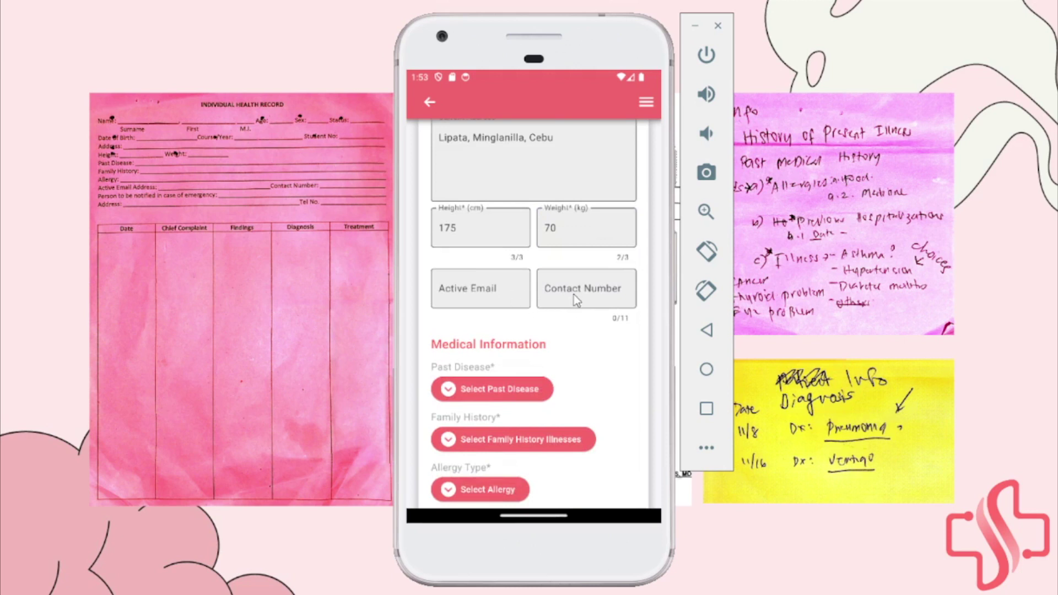
{"action": "left_click", "coordinate": [616, 287]}
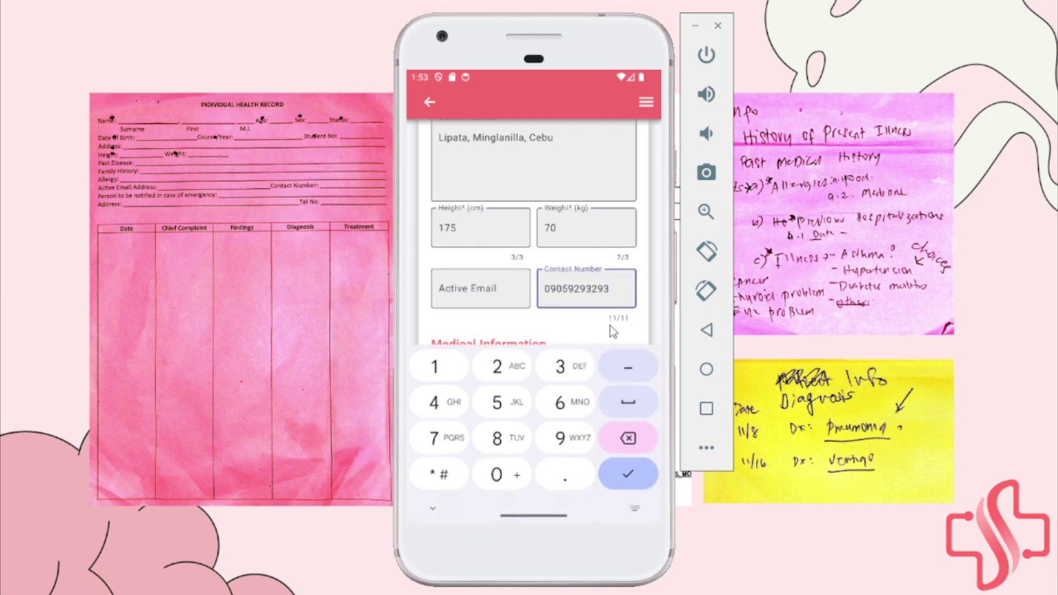
{"action": "left_click_drag", "start_coordinate": [610, 326], "coordinate": [555, 226]}
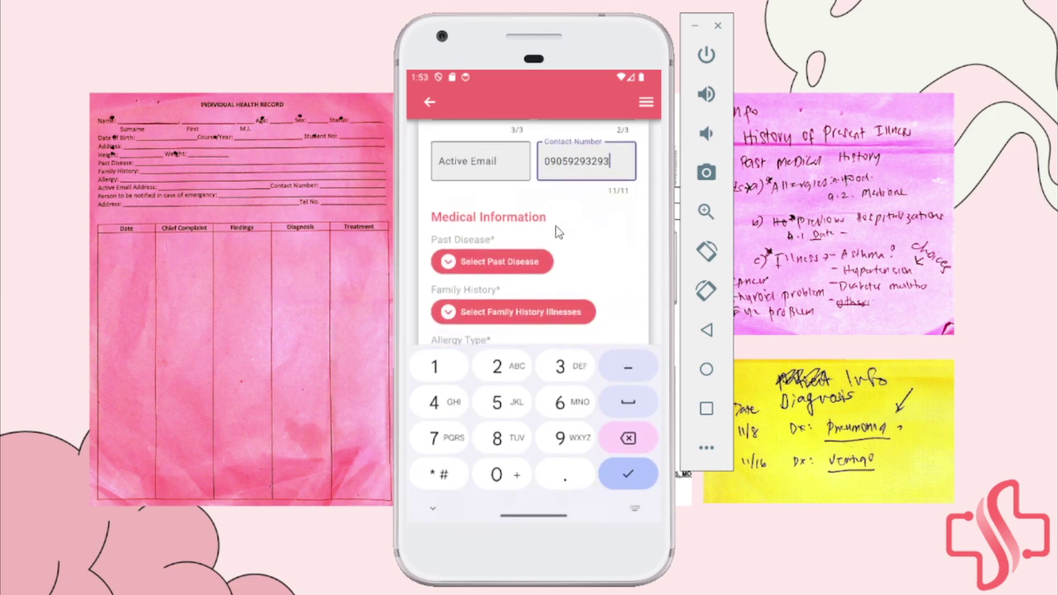
{"action": "left_click", "coordinate": [433, 508]}
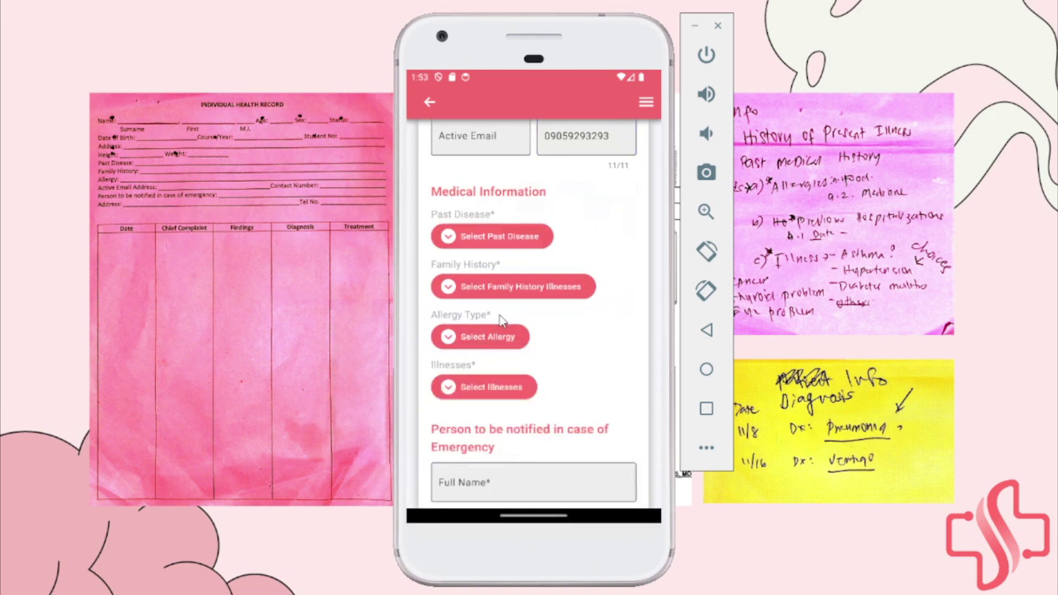
{"action": "scroll", "coordinate": [457, 222], "scroll_direction": "up", "scroll_amount": 1}
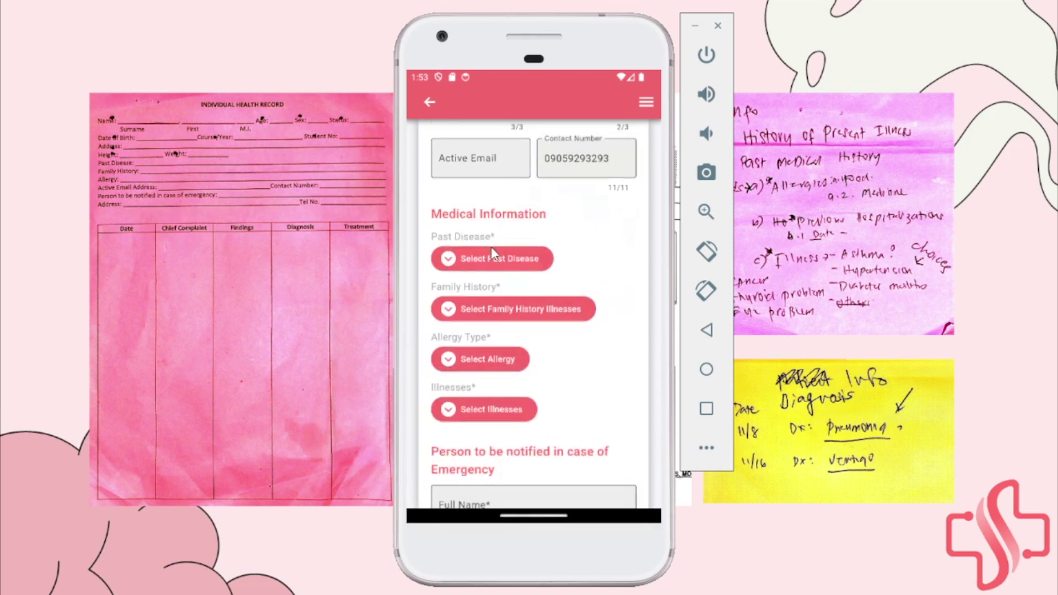
Add Asthma and Thyroid problem as past diseases, then remove Thyroid problem
{"action": "left_click", "coordinate": [503, 259]}
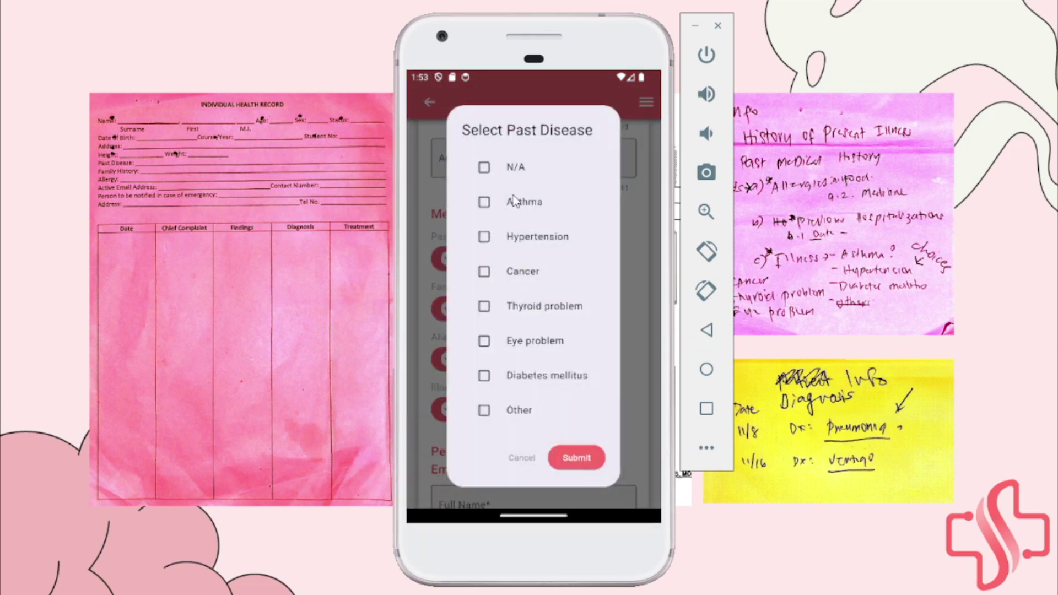
{"action": "left_click", "coordinate": [513, 215]}
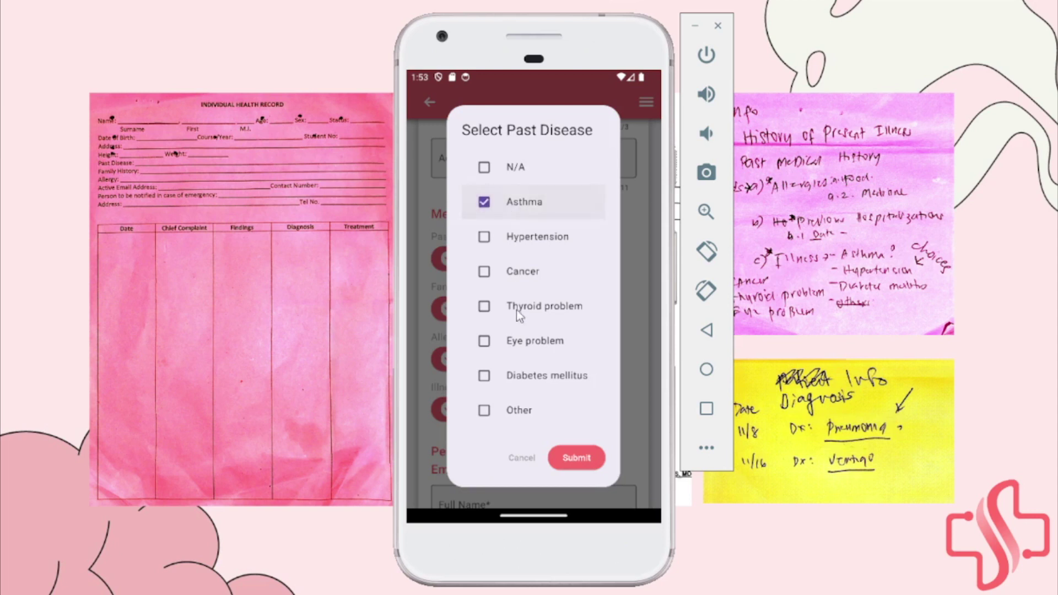
{"action": "left_click", "coordinate": [513, 310]}
{"action": "left_click", "coordinate": [576, 458]}
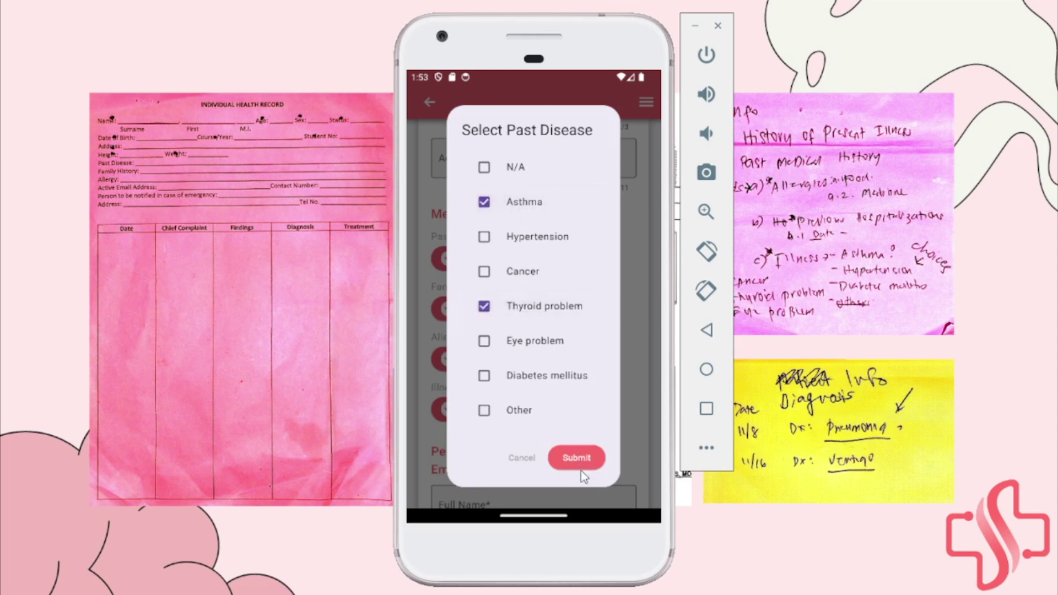
{"action": "scroll", "coordinate": [570, 371], "scroll_direction": "down", "scroll_amount": 1}
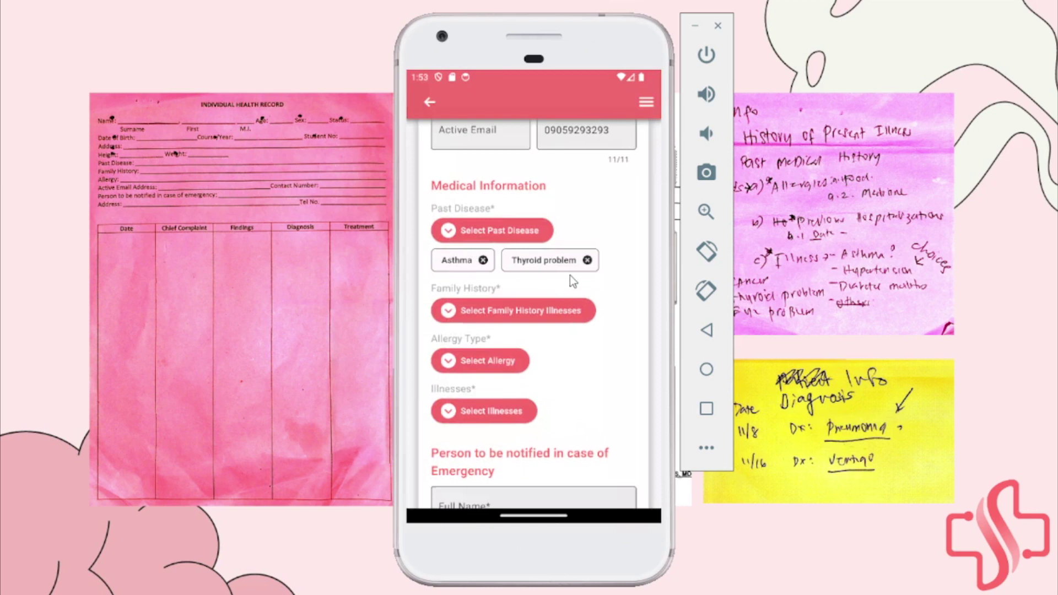
{"action": "left_click", "coordinate": [587, 260]}
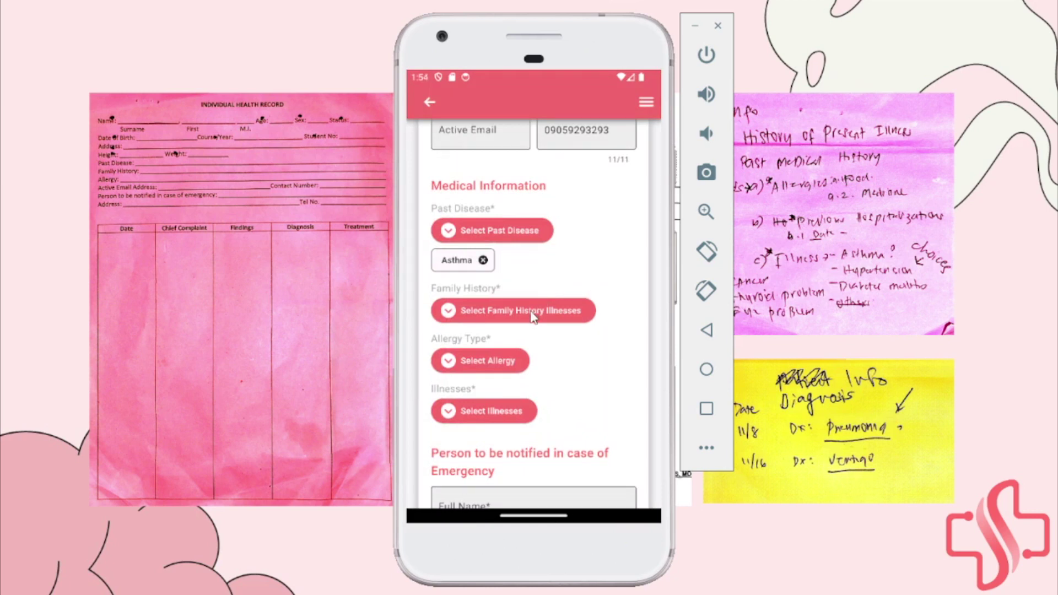
Choose N/A for family history, untick the conflicting Thyroid problem and resubmit
{"action": "left_click", "coordinate": [534, 314]}
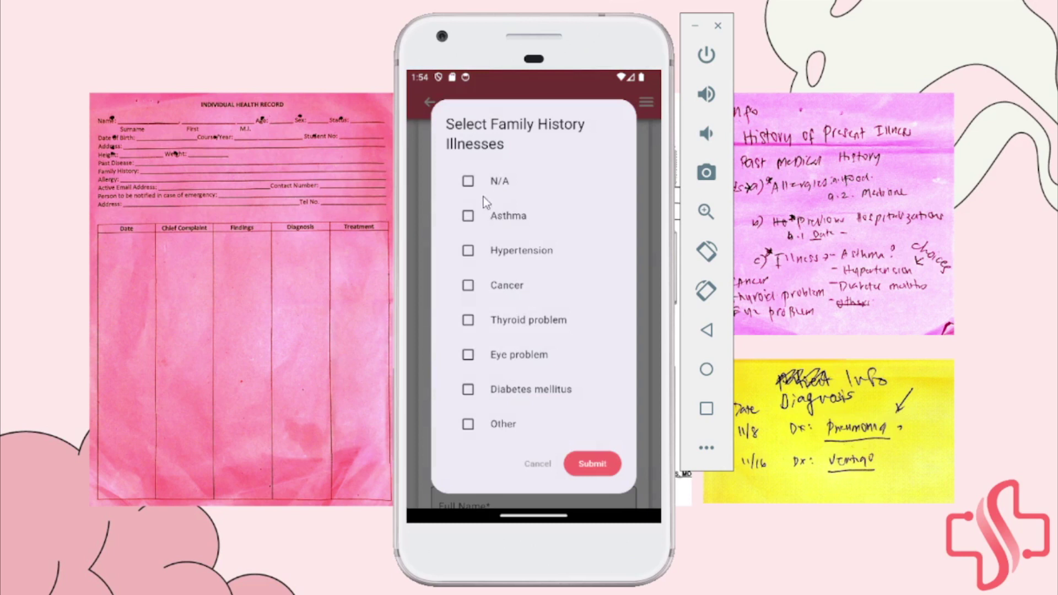
{"action": "left_click", "coordinate": [468, 184]}
{"action": "left_click", "coordinate": [505, 319]}
{"action": "left_click", "coordinate": [590, 465]}
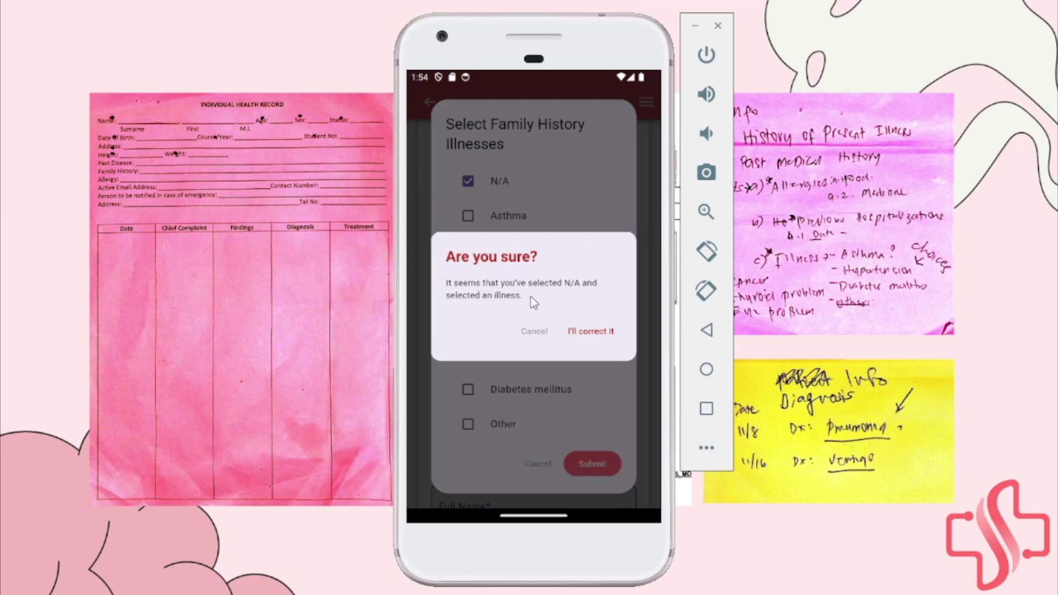
{"action": "left_click", "coordinate": [589, 336]}
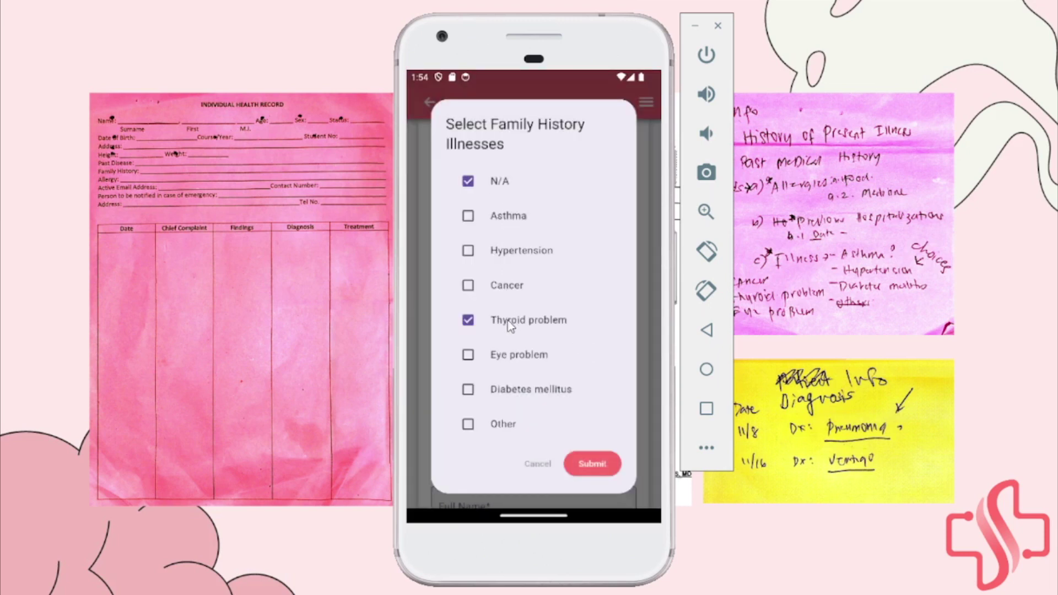
{"action": "left_click", "coordinate": [498, 325]}
{"action": "left_click", "coordinate": [591, 470]}
{"action": "left_click_drag", "start_coordinate": [544, 397], "coordinate": [514, 336]}
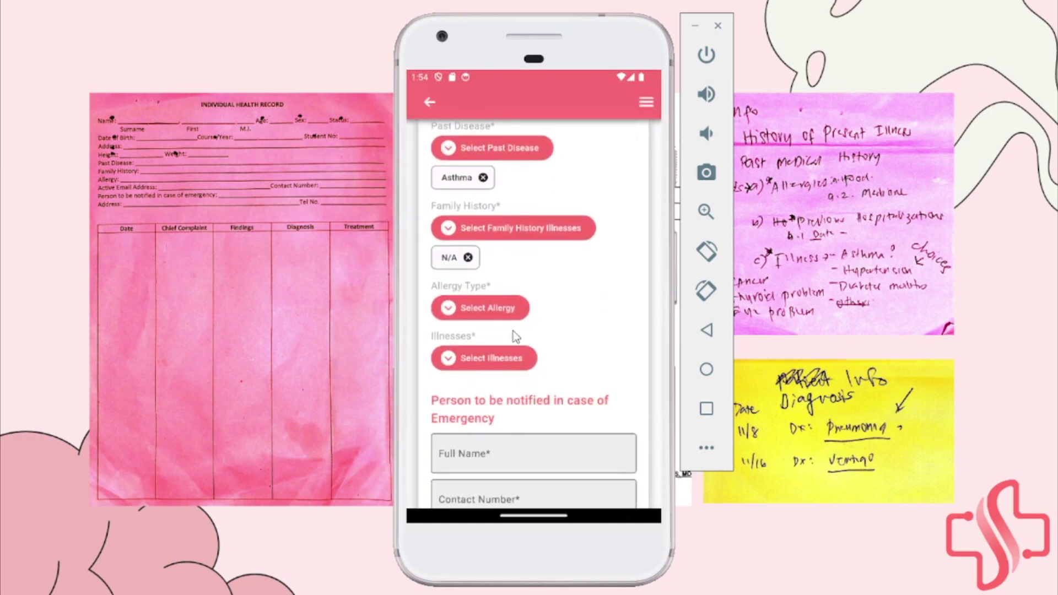
Select Other as the allergy type and describe it as 'insects, cat fur'
{"action": "left_click", "coordinate": [480, 312]}
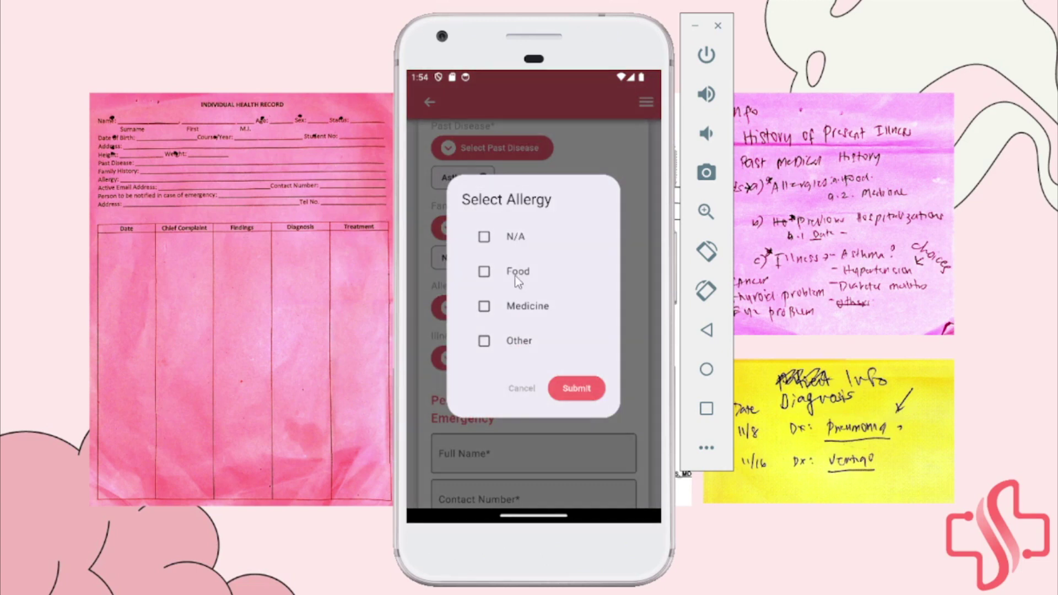
{"action": "left_click", "coordinate": [518, 336]}
{"action": "left_click", "coordinate": [577, 388]}
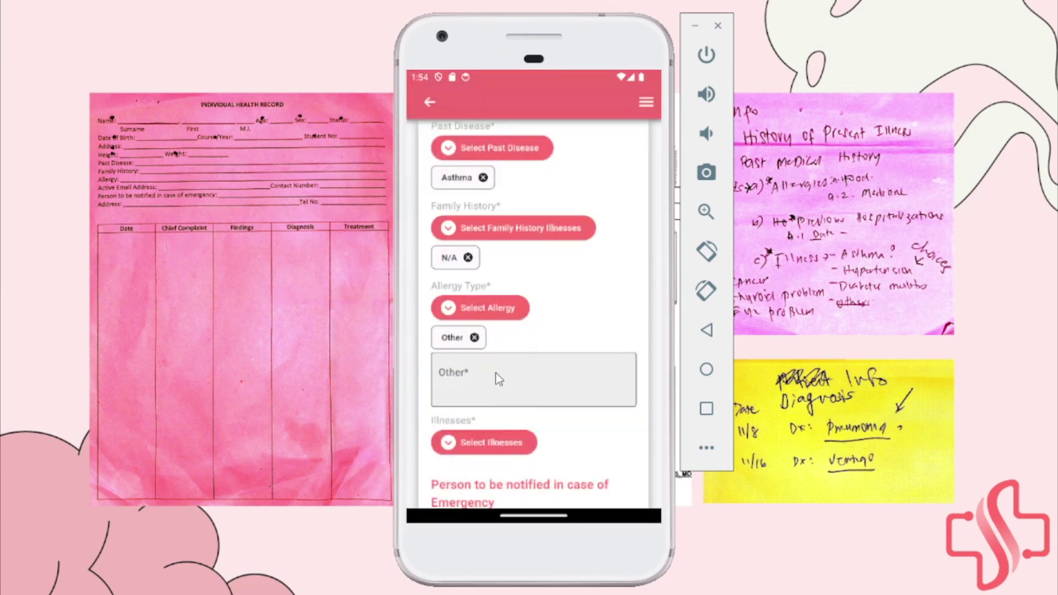
{"action": "left_click", "coordinate": [498, 379]}
{"action": "type", "text": "insects"}
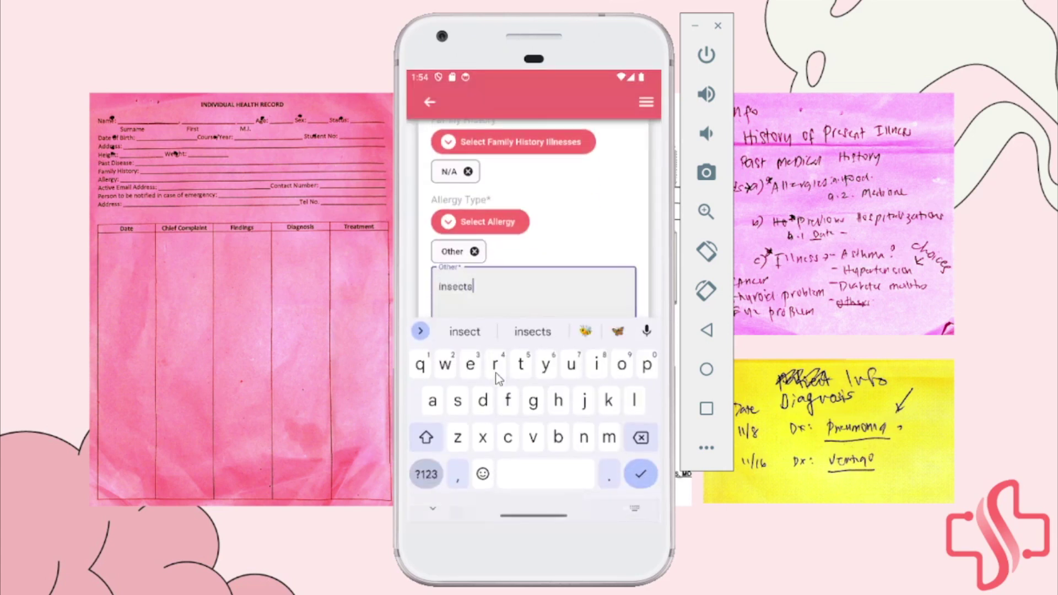
{"action": "type", "text": ", cat fur"}
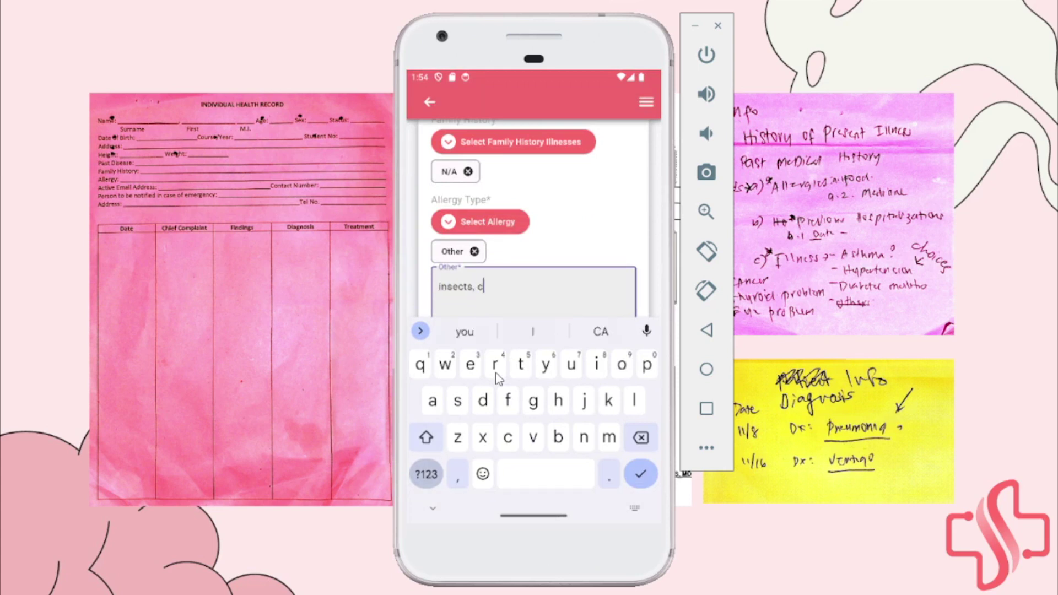
{"action": "left_click", "coordinate": [433, 507]}
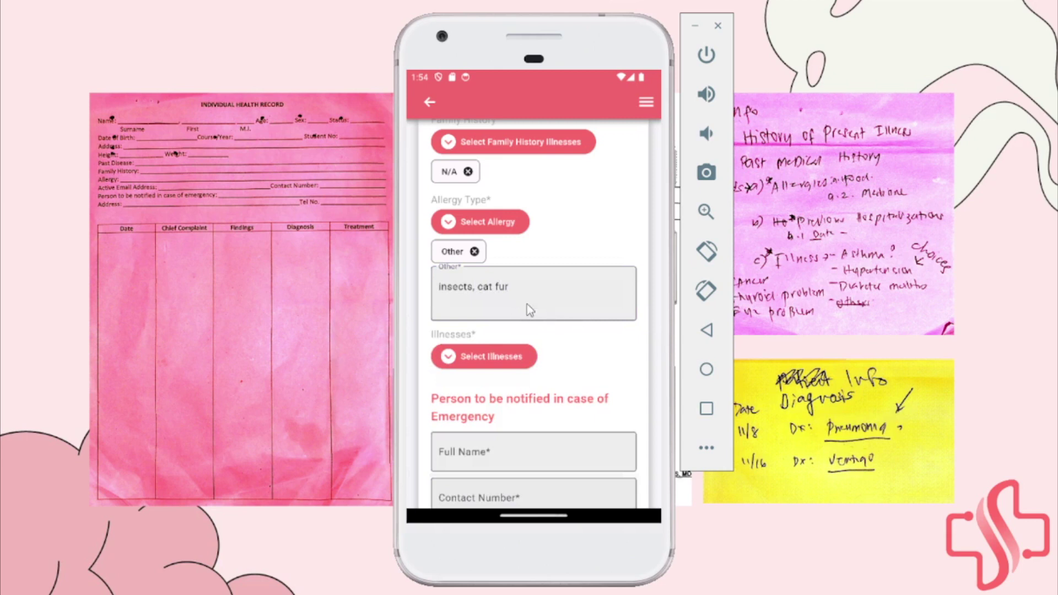
{"action": "scroll", "coordinate": [529, 306], "scroll_direction": "down", "scroll_amount": 3}
{"action": "scroll", "coordinate": [540, 306], "scroll_direction": "up", "scroll_amount": 1}
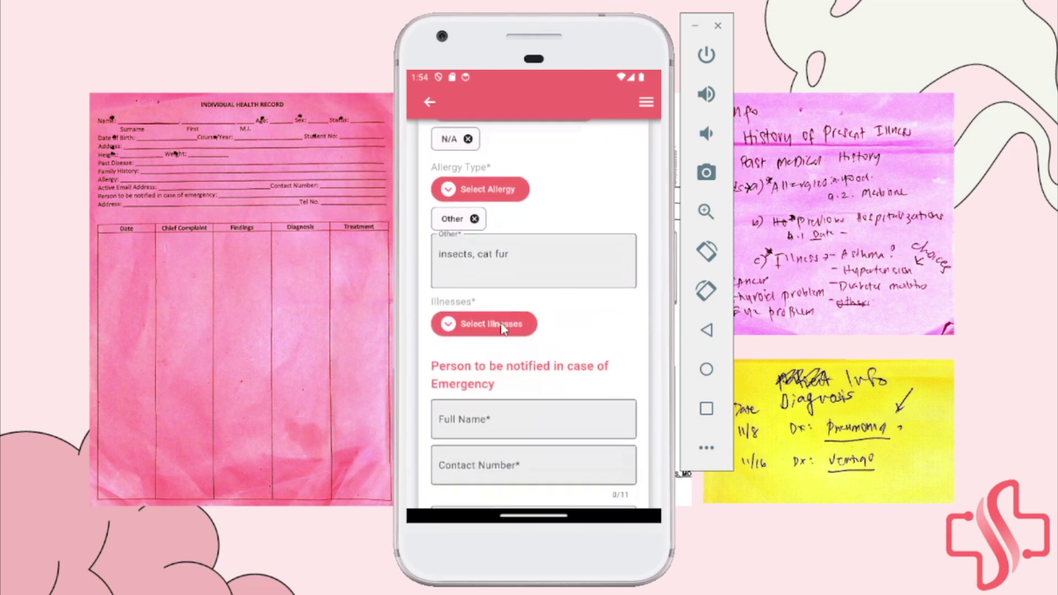
Check Eye problem, Thyroid problem and Other illnesses, entering 'pneumonia' as the other illness
{"action": "left_click", "coordinate": [501, 326]}
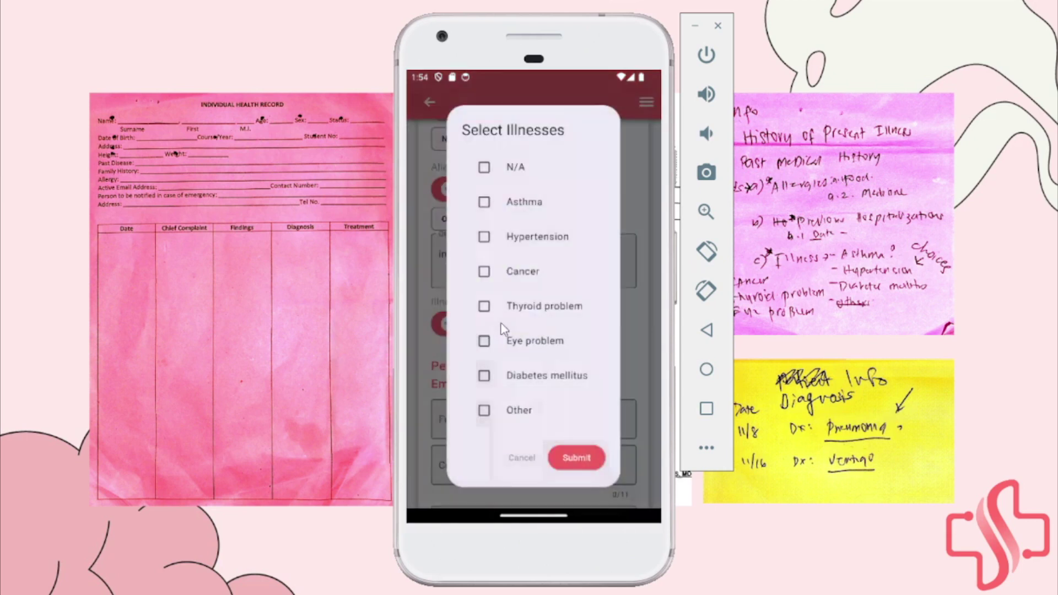
{"action": "left_click", "coordinate": [532, 340]}
{"action": "left_click", "coordinate": [531, 308]}
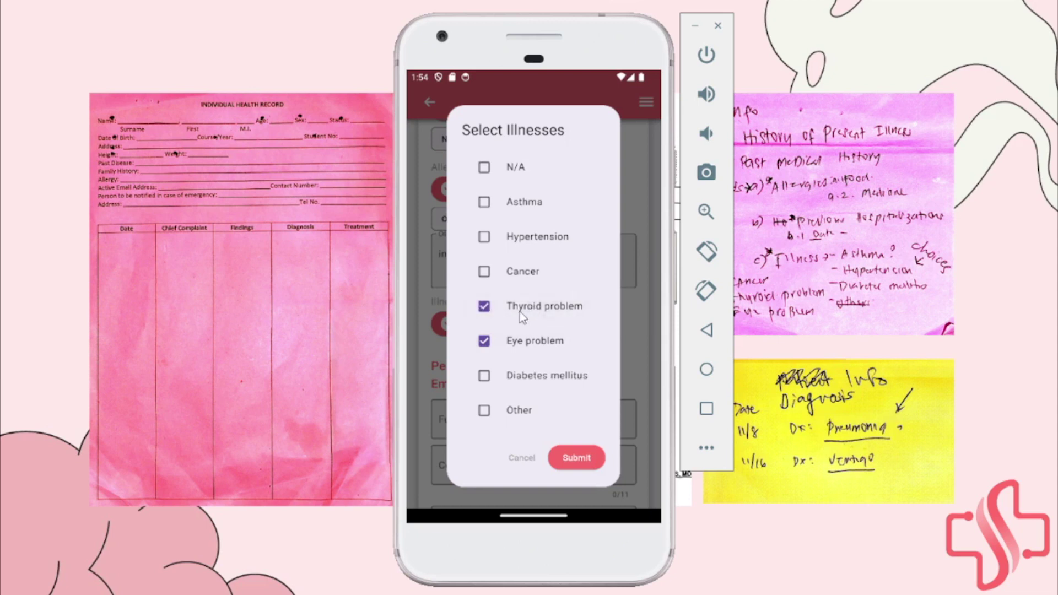
{"action": "left_click", "coordinate": [515, 412]}
{"action": "left_click", "coordinate": [574, 457]}
{"action": "left_click_drag", "start_coordinate": [510, 420], "coordinate": [523, 308]}
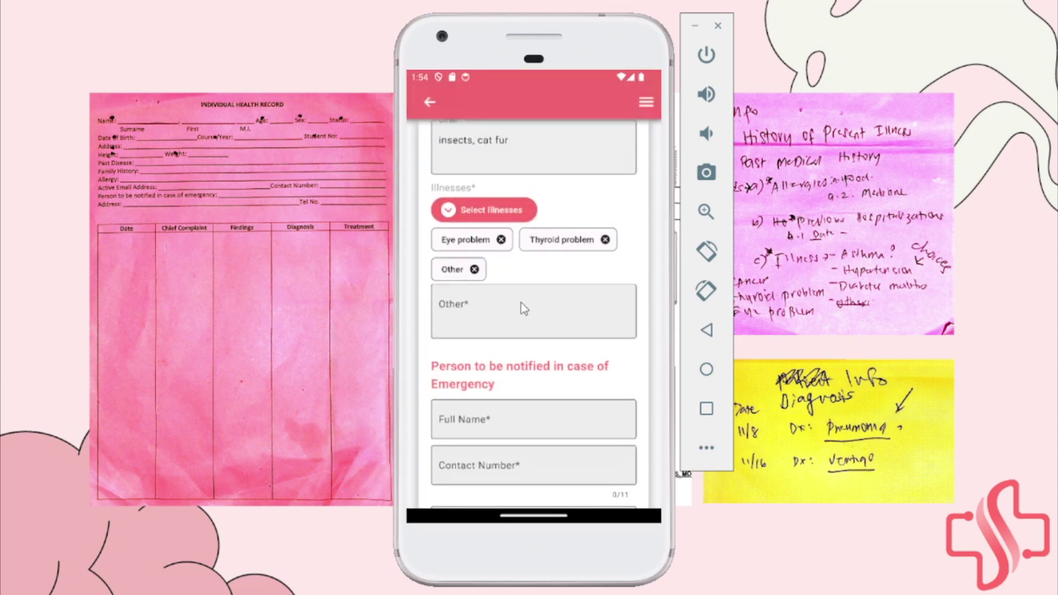
{"action": "left_click", "coordinate": [523, 308]}
{"action": "type", "text": "pneumonia"}
{"action": "left_click", "coordinate": [432, 508]}
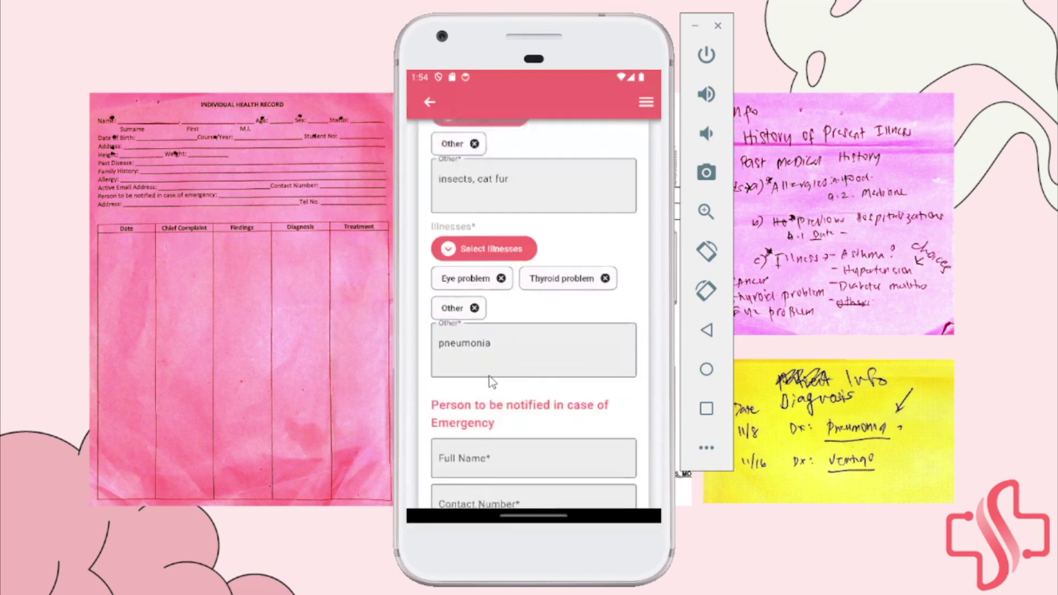
{"action": "scroll", "coordinate": [495, 306], "scroll_direction": "down", "scroll_amount": 4}
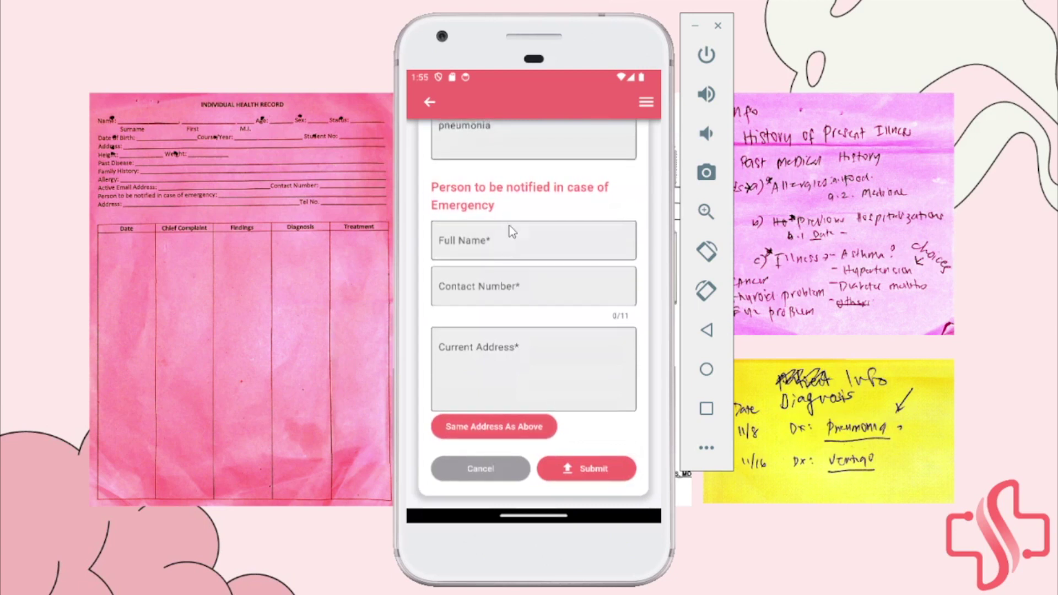
Enter the emergency contact's full name and 11-digit contact number
{"action": "left_click", "coordinate": [512, 254]}
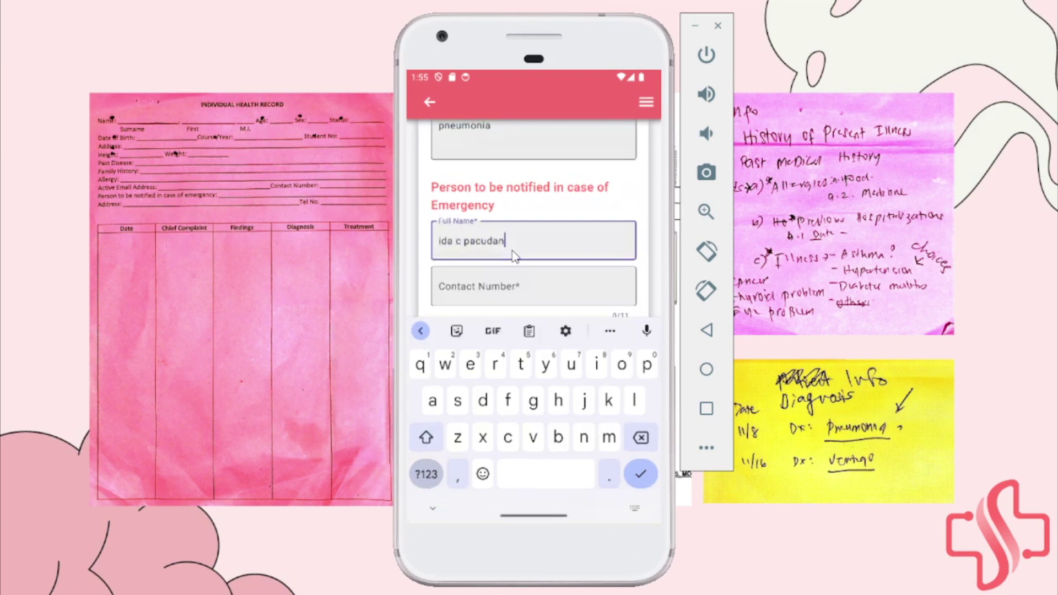
{"action": "key", "text": "Tab"}
{"action": "scroll", "coordinate": [553, 238], "scroll_direction": "down", "scroll_amount": 1}
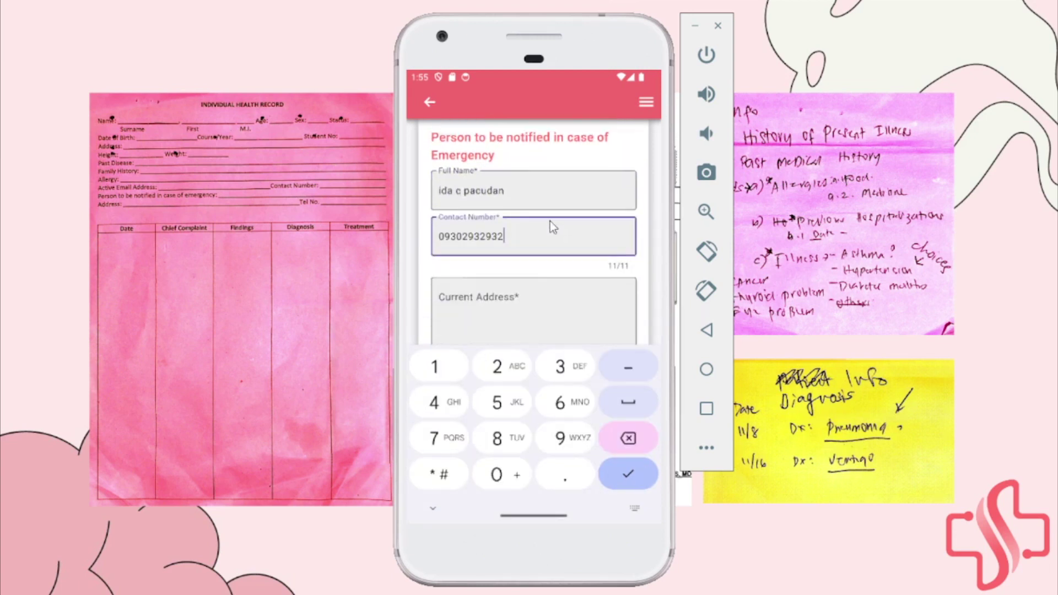
{"action": "left_click", "coordinate": [440, 496]}
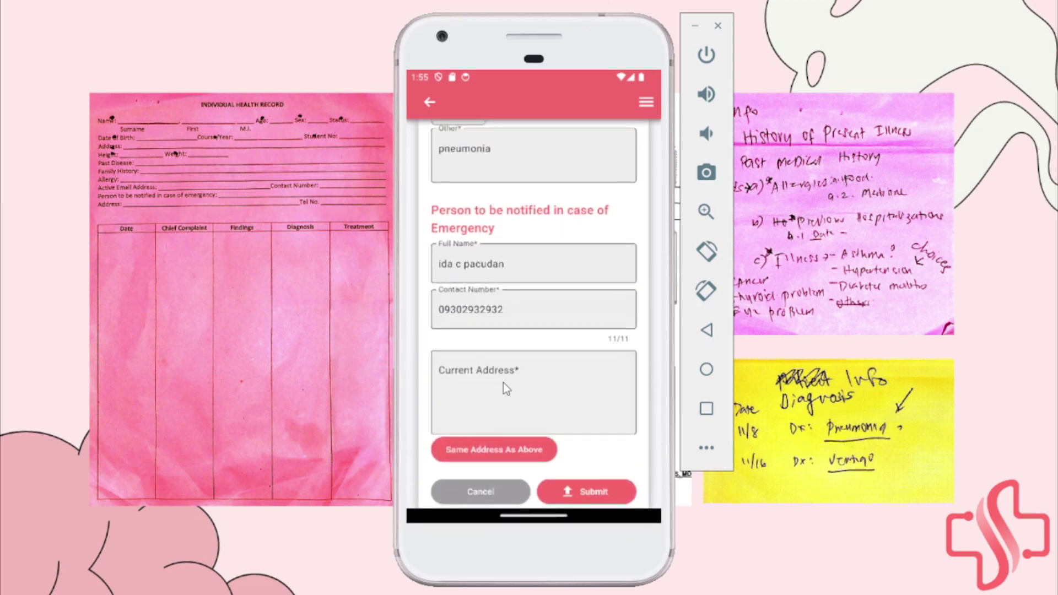
Set the contact's current address to Same Address As Above
{"action": "scroll", "coordinate": [512, 309], "scroll_direction": "up", "scroll_amount": 5}
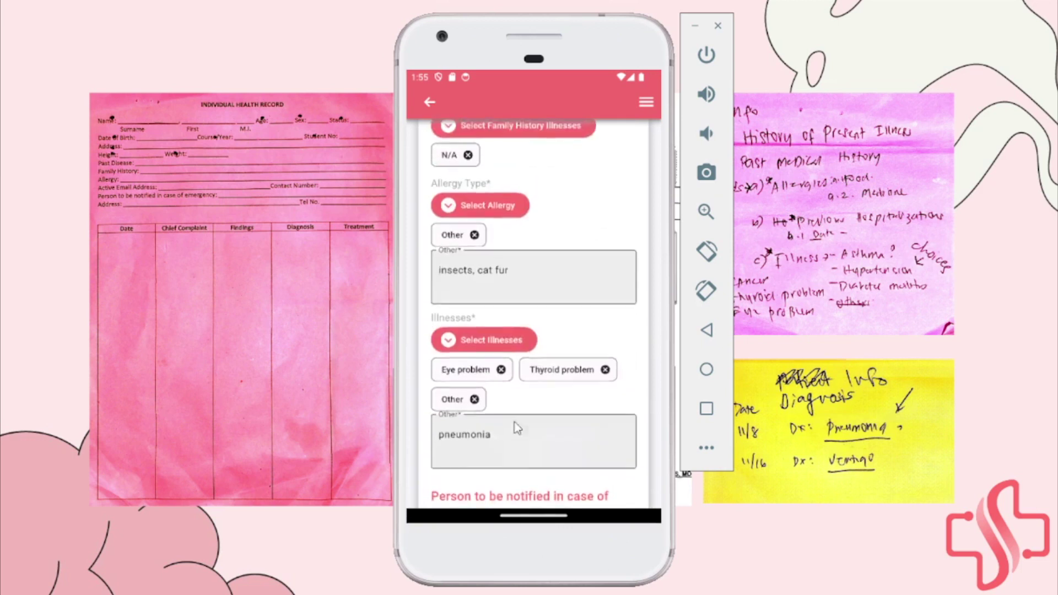
{"action": "scroll", "coordinate": [516, 428], "scroll_direction": "up", "scroll_amount": 7}
{"action": "scroll", "coordinate": [517, 265], "scroll_direction": "down", "scroll_amount": 11}
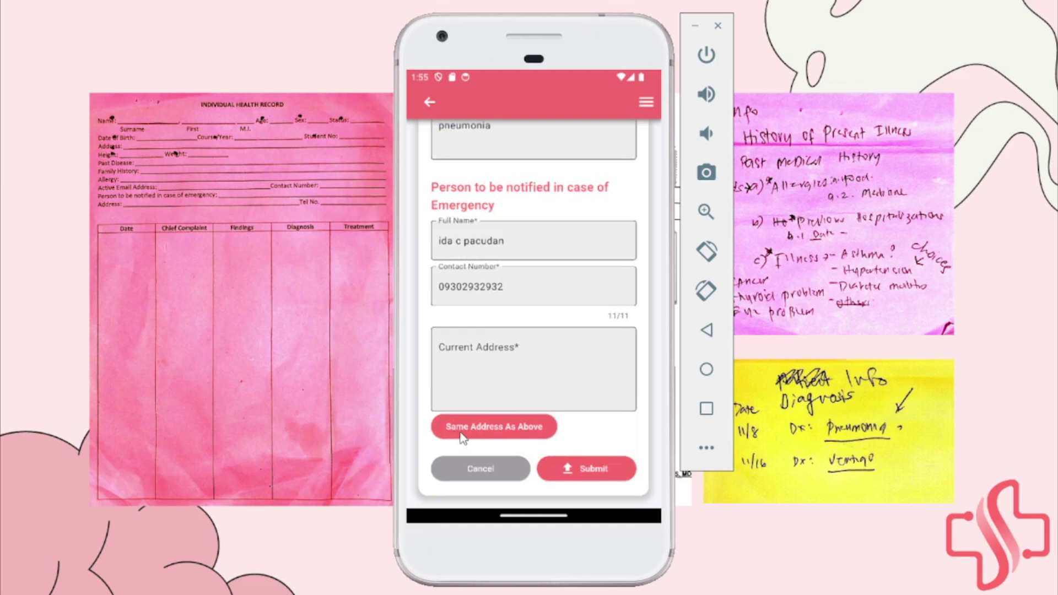
{"action": "left_click", "coordinate": [510, 431]}
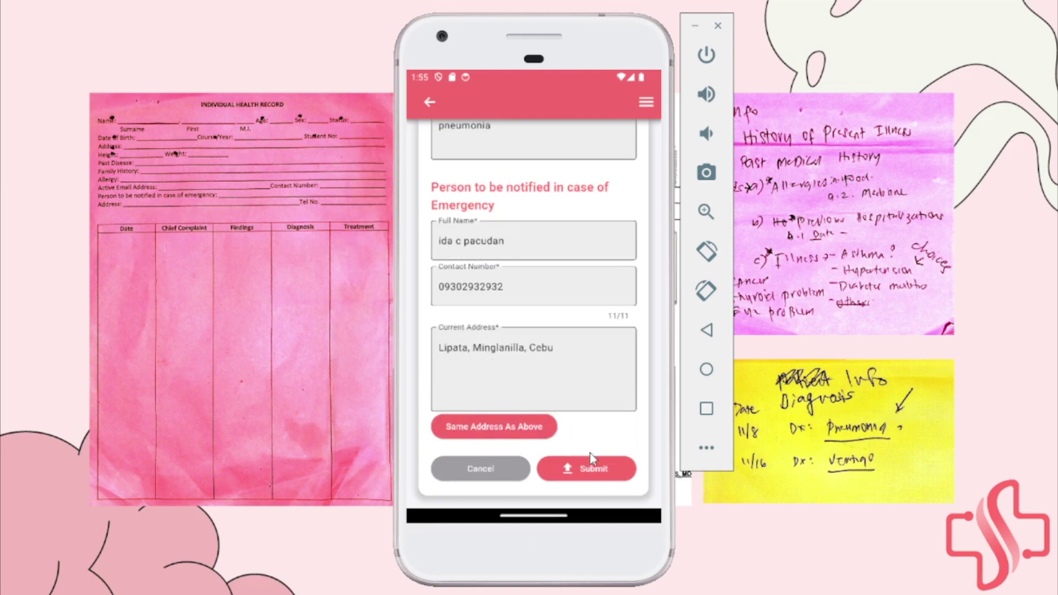
Submit the new patient and open the first patient card's Patient Info
{"action": "left_click", "coordinate": [593, 471]}
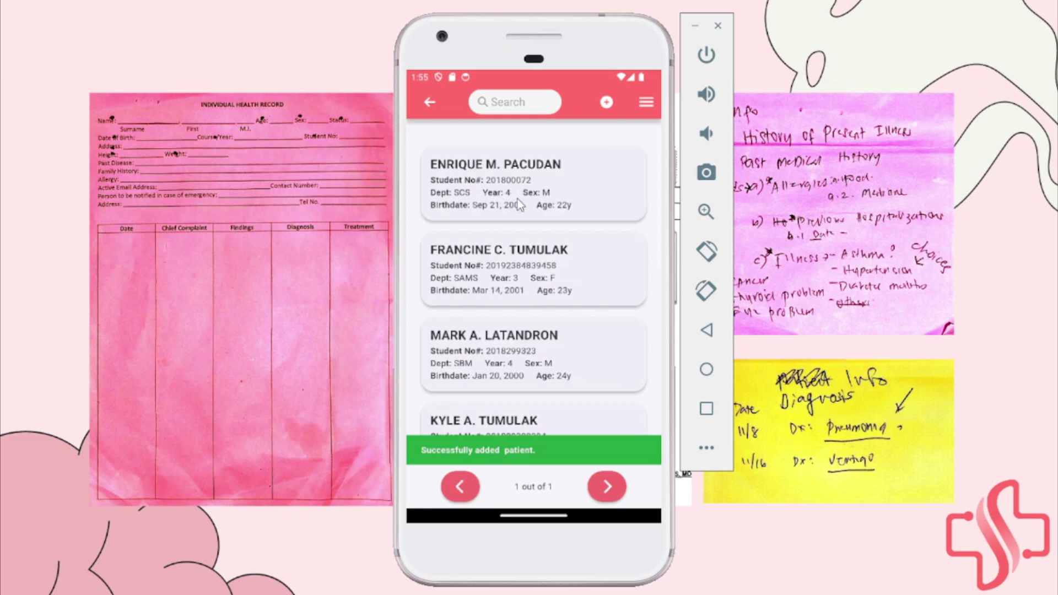
{"action": "left_click", "coordinate": [517, 191]}
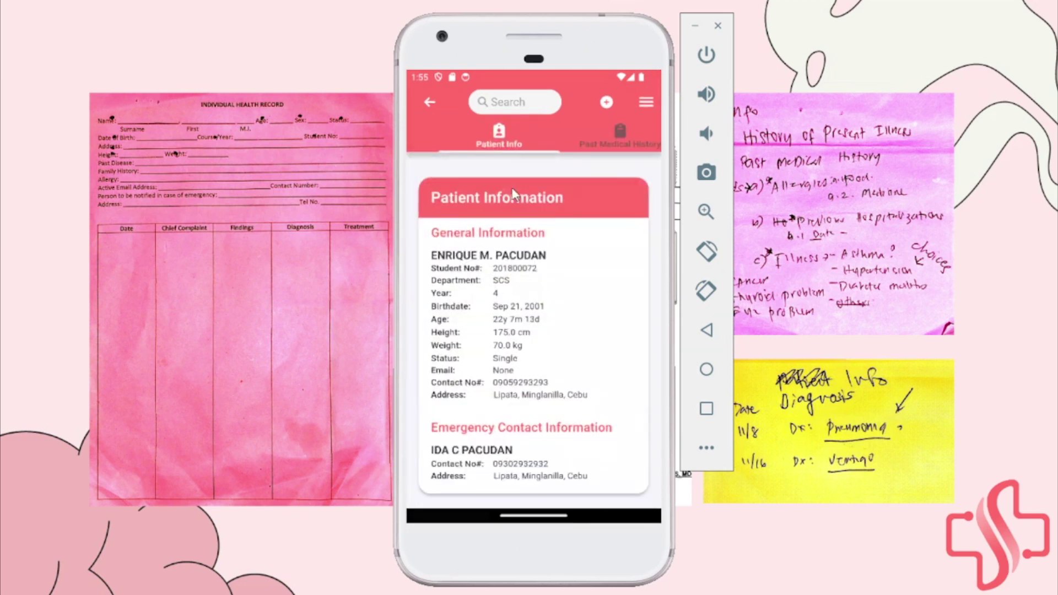
{"action": "scroll", "coordinate": [526, 243], "scroll_direction": "down", "scroll_amount": 2}
{"action": "scroll", "coordinate": [551, 265], "scroll_direction": "up", "scroll_amount": 2}
{"action": "scroll", "coordinate": [564, 286], "scroll_direction": "up", "scroll_amount": 1}
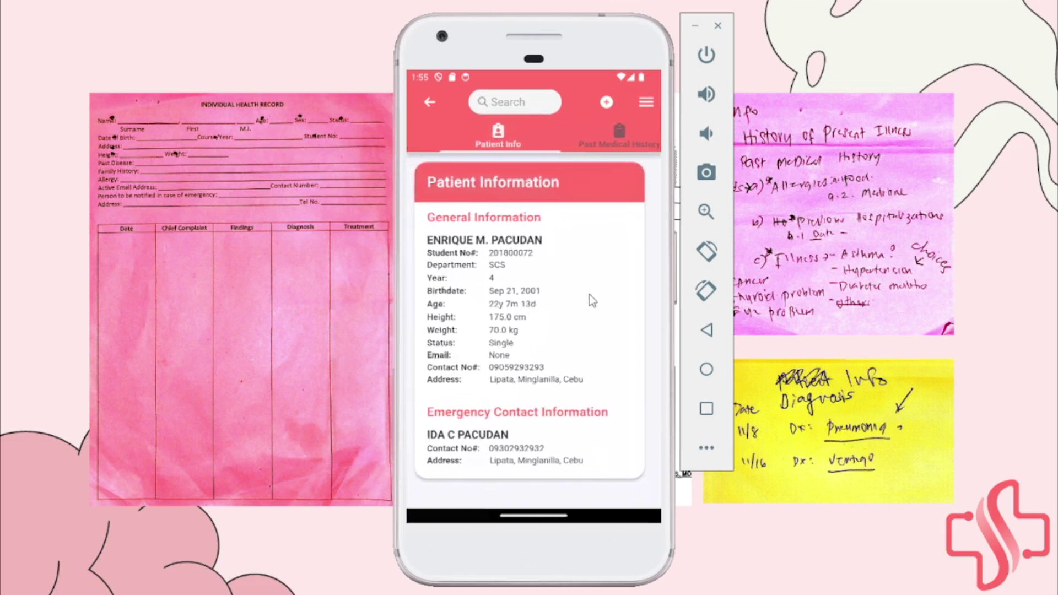
Review Past Medical History and Past Laboratories, then return to the patient list
{"action": "left_click_drag", "start_coordinate": [584, 292], "coordinate": [473, 288]}
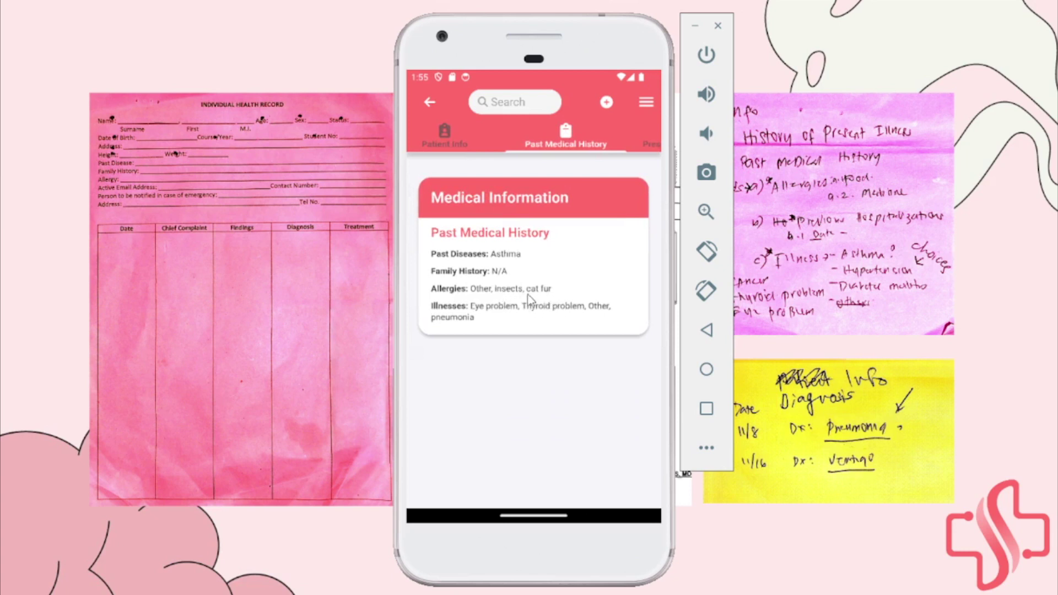
{"action": "left_click_drag", "start_coordinate": [590, 285], "coordinate": [398, 260]}
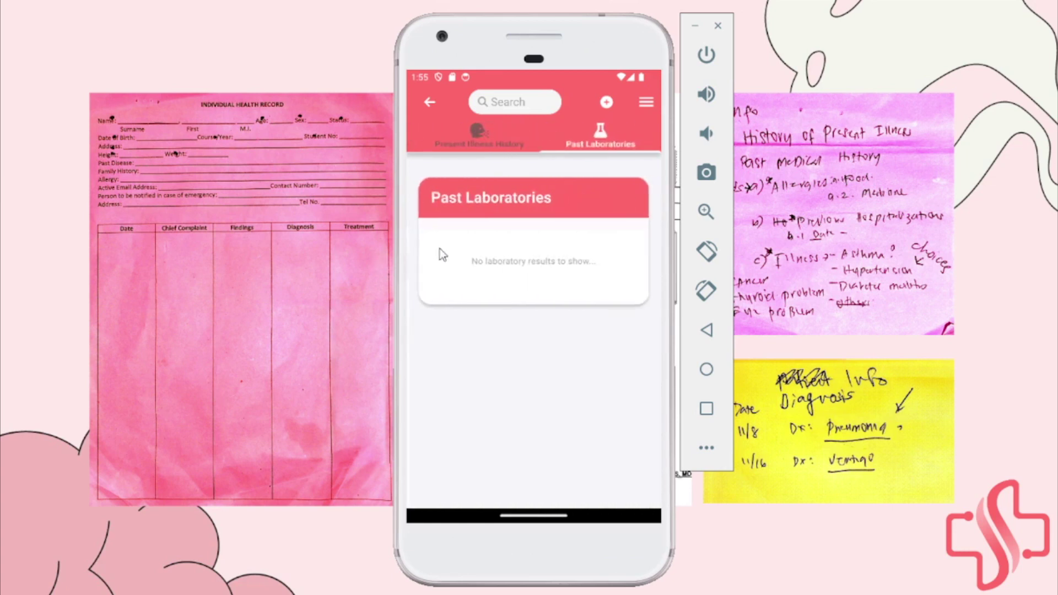
{"action": "left_click", "coordinate": [430, 102]}
{"action": "scroll", "coordinate": [484, 240], "scroll_direction": "down", "scroll_amount": 3}
Open the fourth patient's Present Illness History and view the Pneumonia, Drug Reaction and Asthma details
{"action": "left_click", "coordinate": [509, 383]}
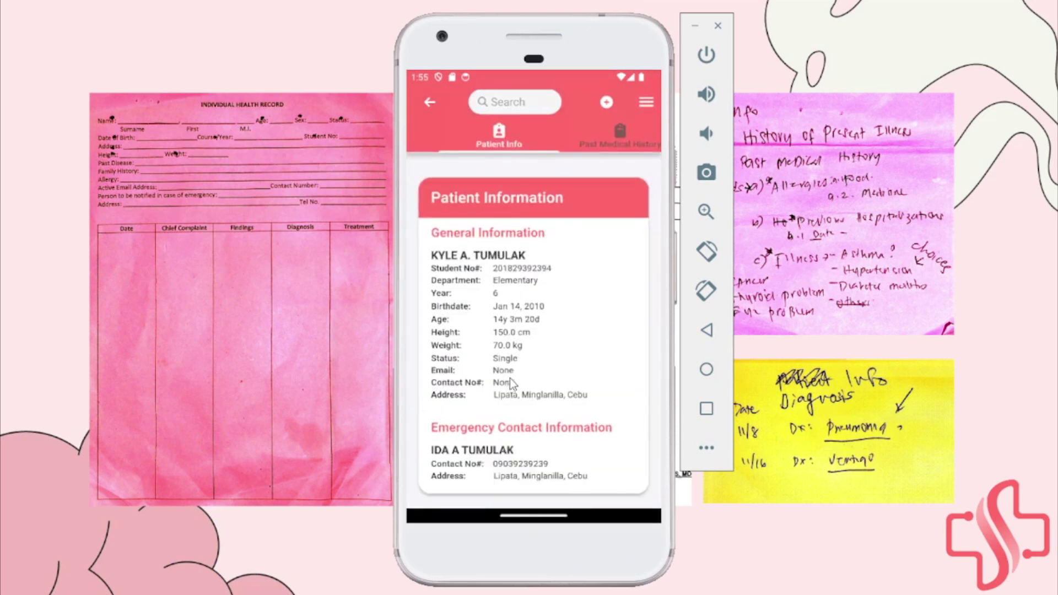
{"action": "left_click", "coordinate": [597, 124]}
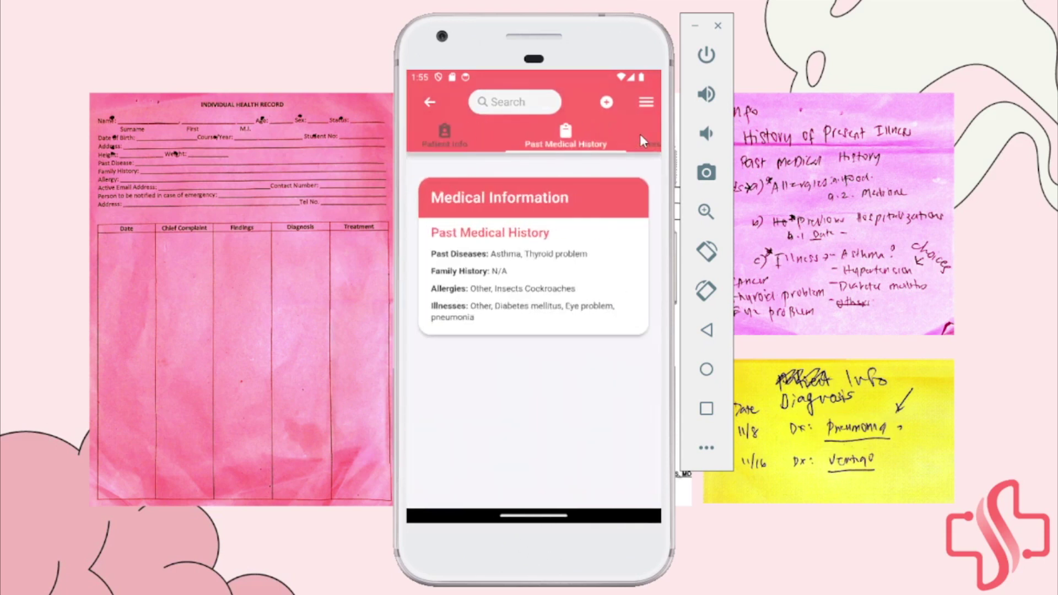
{"action": "left_click", "coordinate": [639, 134]}
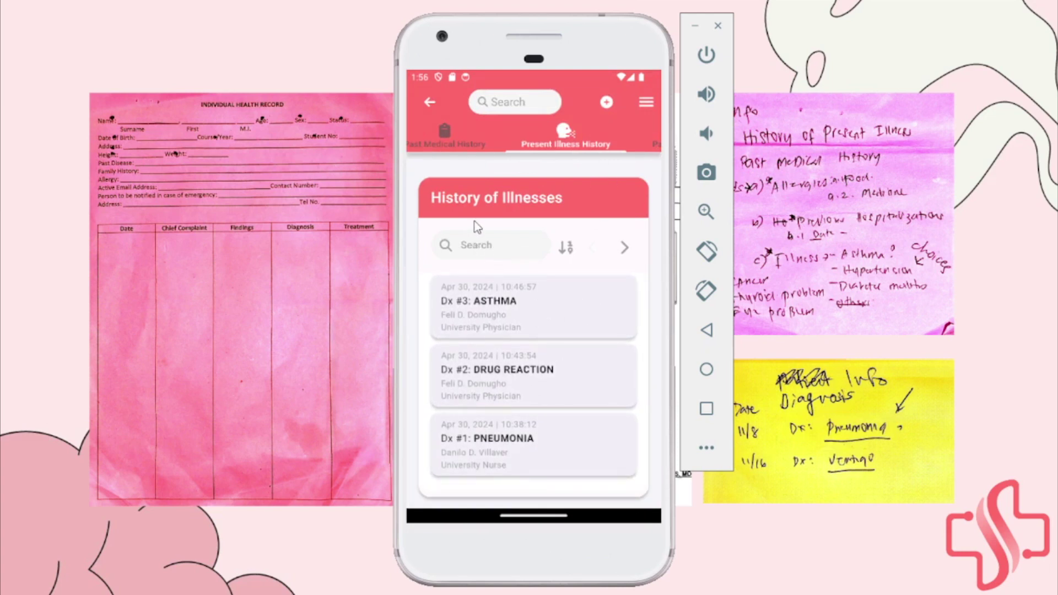
{"action": "left_click", "coordinate": [521, 444]}
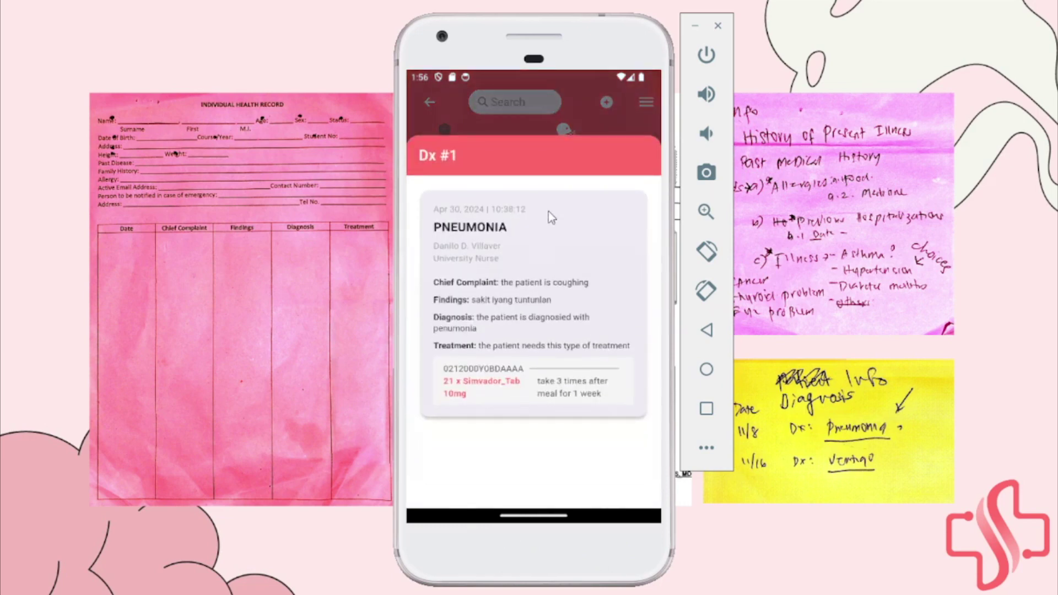
{"action": "left_click_drag", "start_coordinate": [548, 210], "coordinate": [536, 406]}
{"action": "left_click", "coordinate": [536, 402]}
{"action": "left_click_drag", "start_coordinate": [523, 243], "coordinate": [542, 311]}
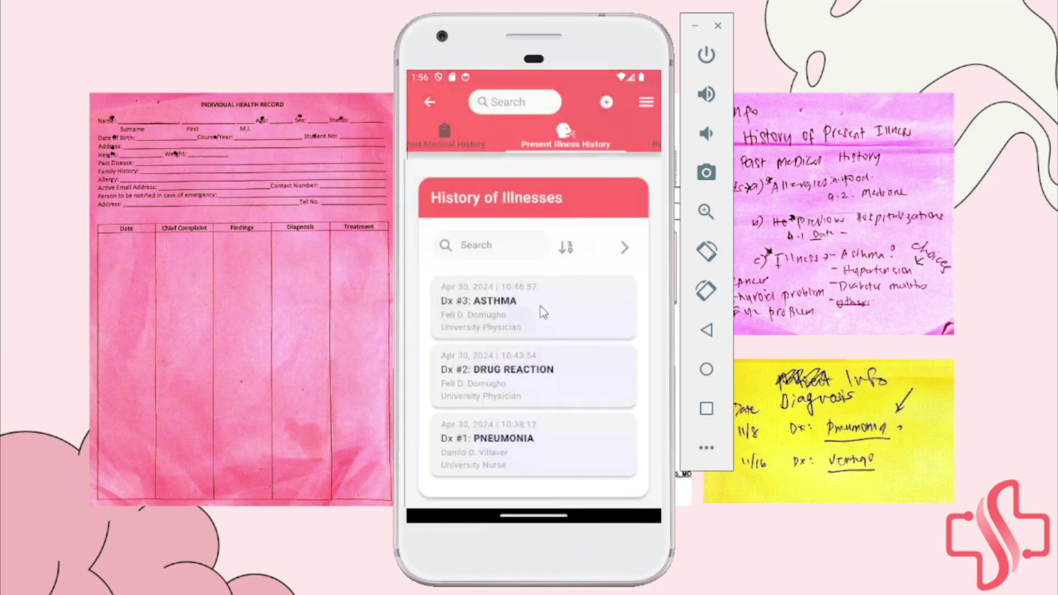
{"action": "left_click", "coordinate": [543, 311]}
{"action": "left_click_drag", "start_coordinate": [545, 226], "coordinate": [524, 462]}
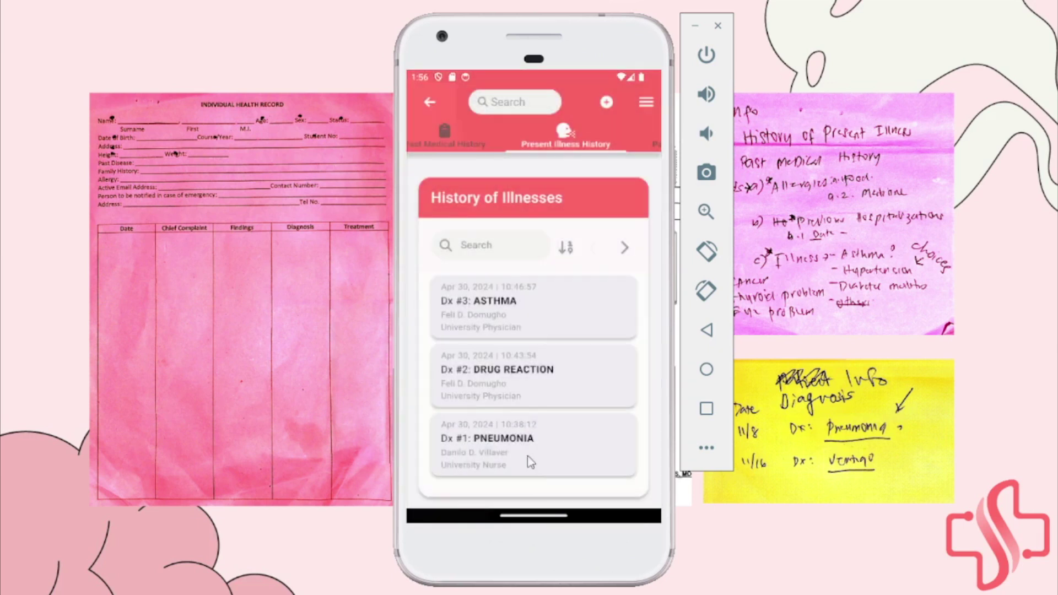
Search diagnoses for 'asthma', clear it, and sort oldest first then back to newest first
{"action": "left_click", "coordinate": [504, 255]}
{"action": "type", "text": "asthma"}
{"action": "left_click_drag", "start_coordinate": [504, 255], "coordinate": [498, 198]}
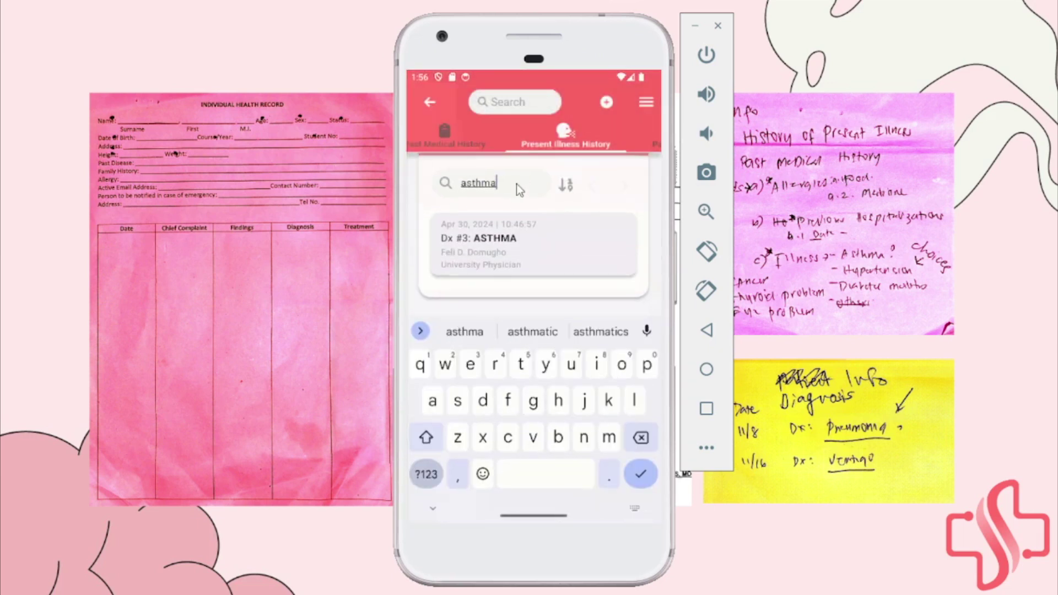
{"action": "key", "text": "BackSpace"}
{"action": "key", "text": "BackSpace"}
{"action": "key", "text": "BackSpace"}
{"action": "key", "text": "BackSpace"}
{"action": "key", "text": "BackSpace"}
{"action": "key", "text": "BackSpace"}
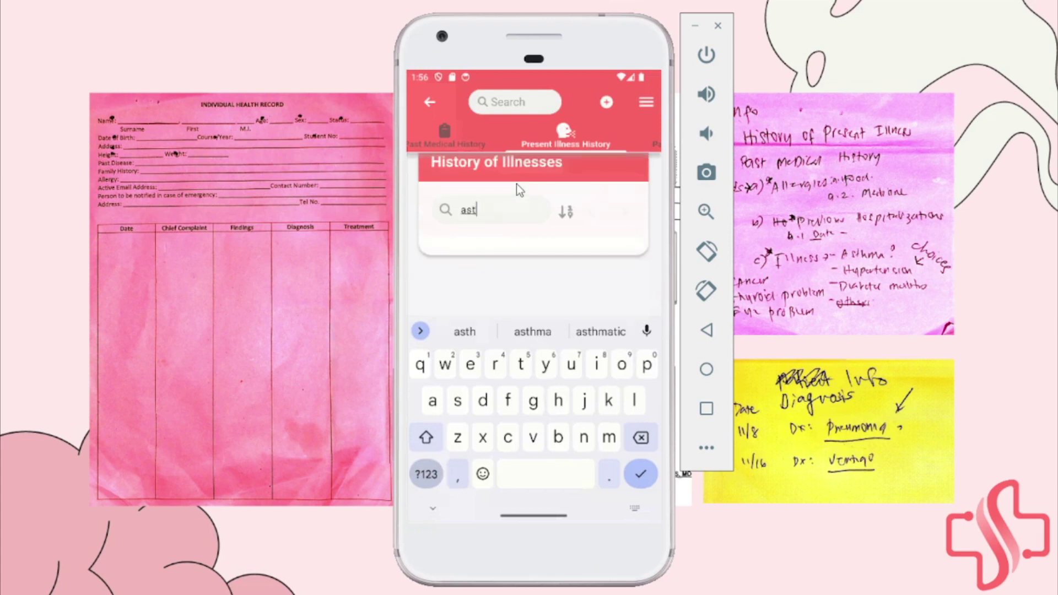
{"action": "left_click", "coordinate": [434, 509]}
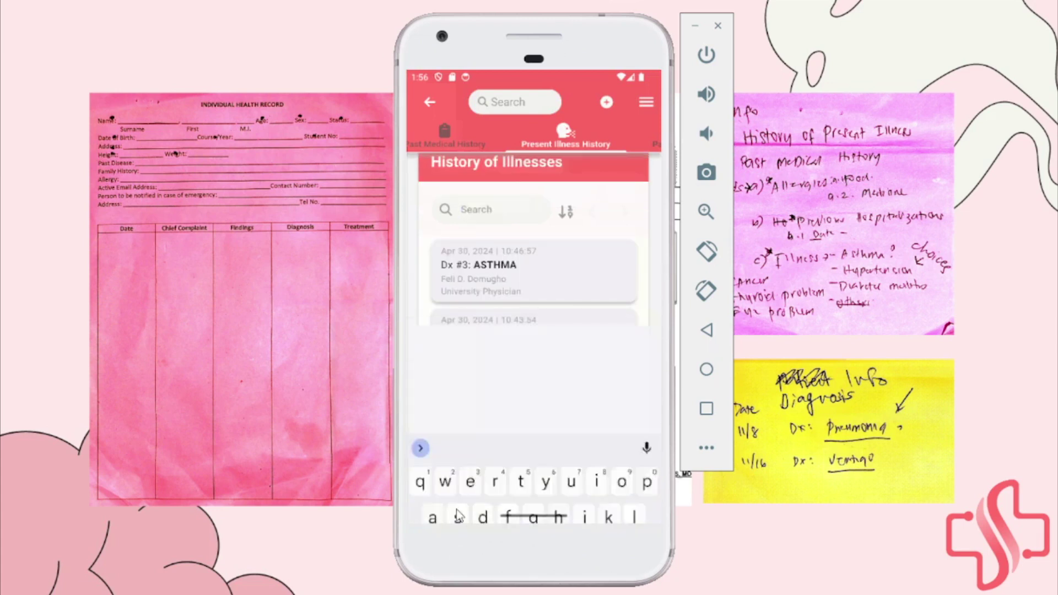
{"action": "left_click", "coordinate": [567, 212]}
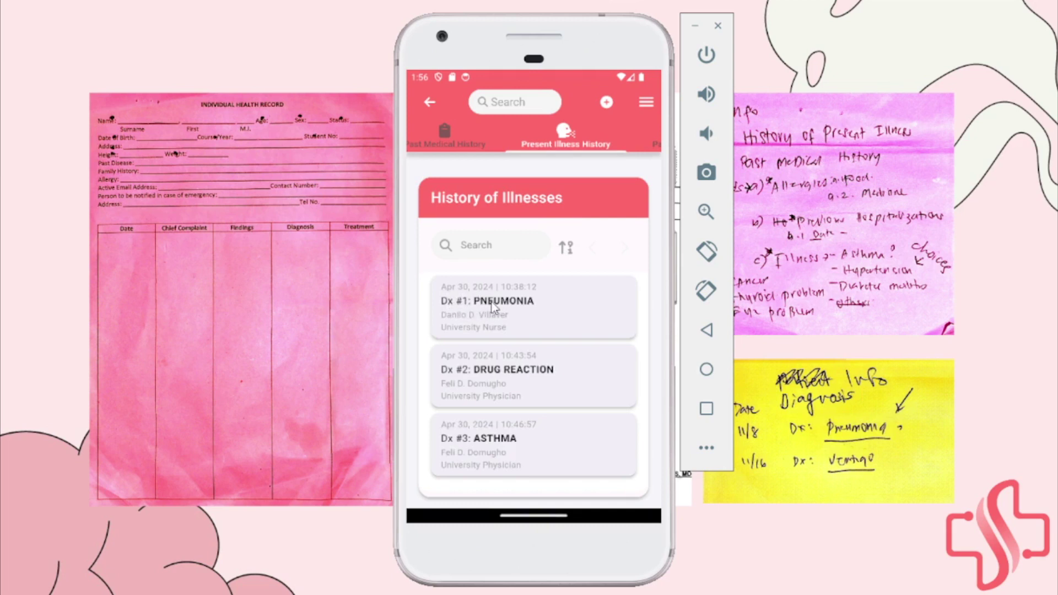
{"action": "left_click", "coordinate": [567, 249]}
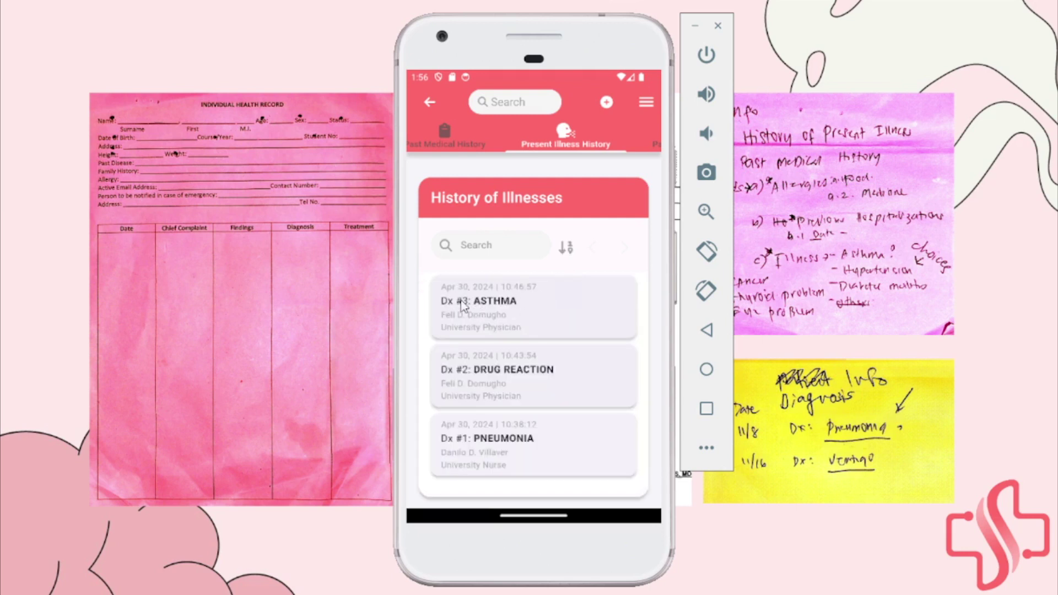